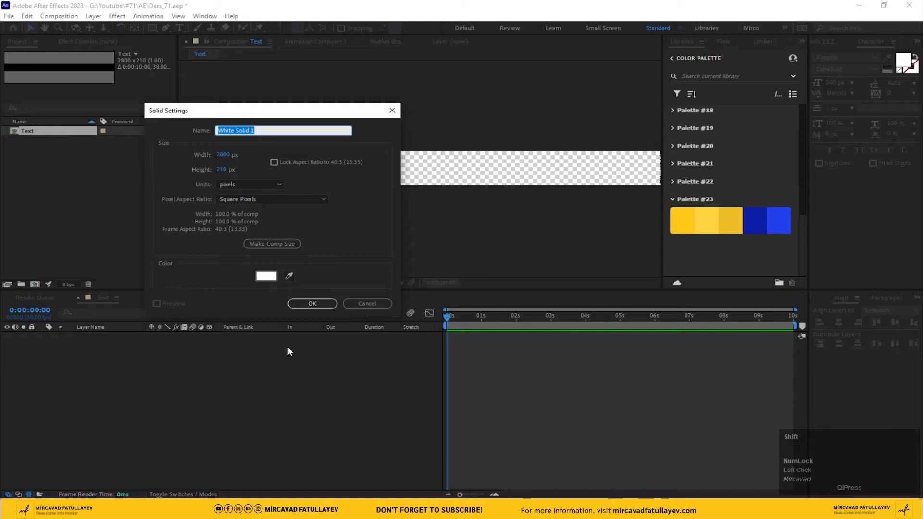
Step: Create a black solid named BG at the composition's size and lock its layer
left_click(266, 276)
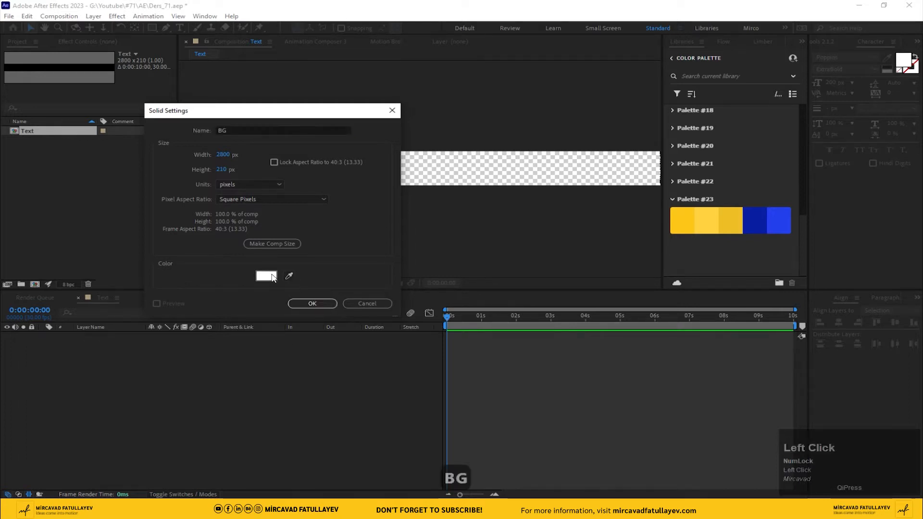
left_click_drag(181, 309, 107, 315)
left_click(331, 200)
left_click(312, 303)
left_click(31, 336)
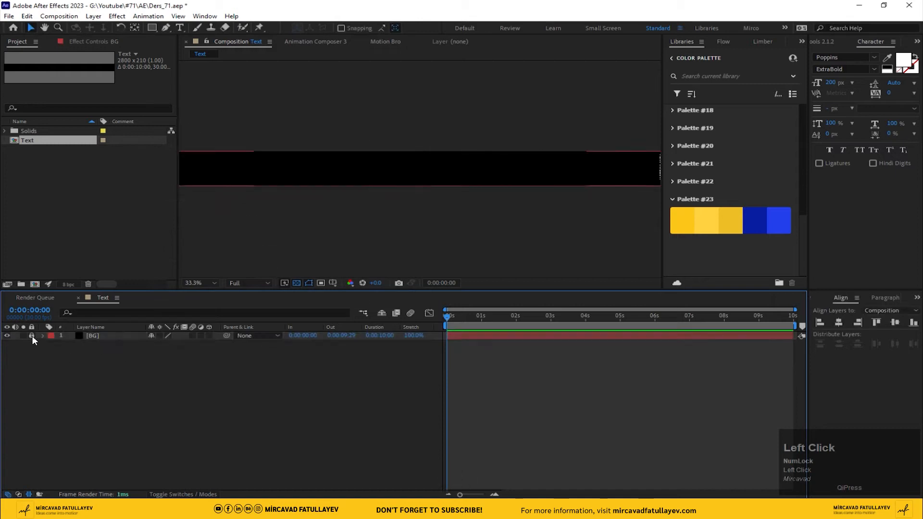
Step: Add a white text layer reading "IDEAS COME INTO MOTION" over the black background
left_click(178, 28)
mouse_move(322, 164)
left_mouse_down()
mouse_move(371, 154)
mouse_move(330, 161)
left_mouse_up()
left_click(323, 155)
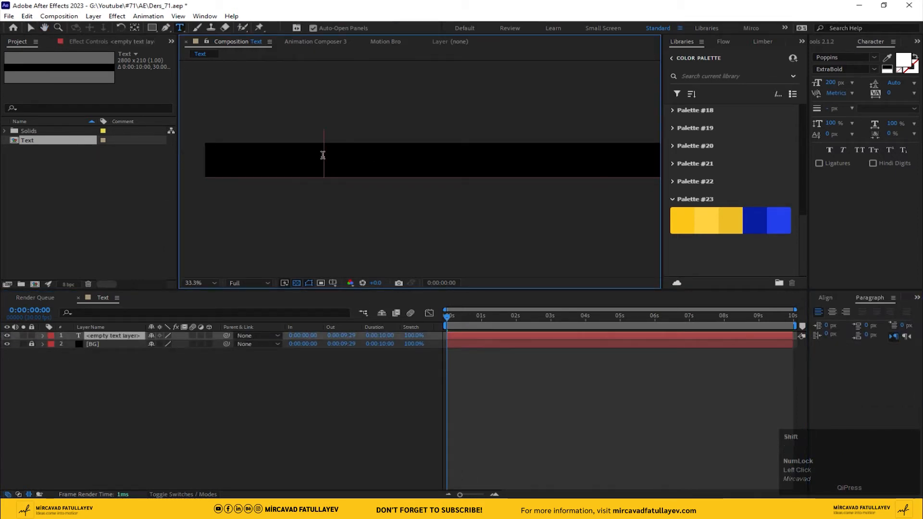
type("IDEA")
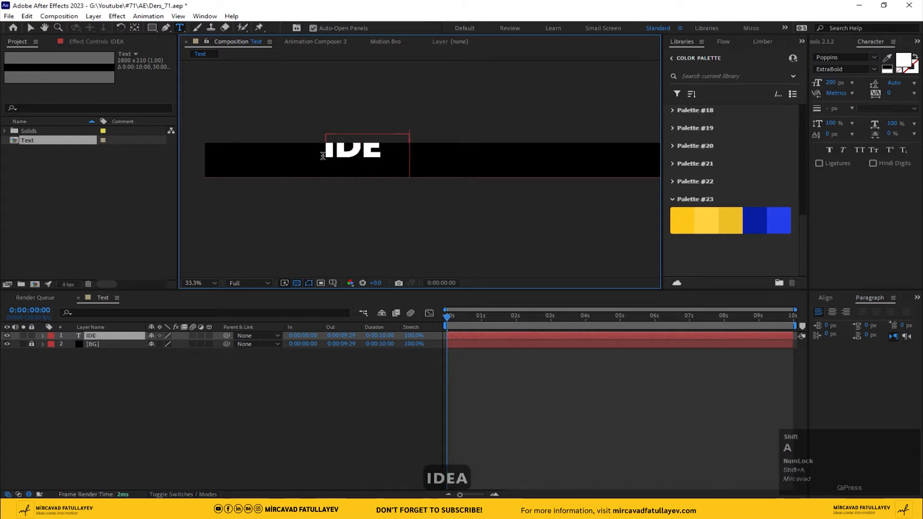
type("S C")
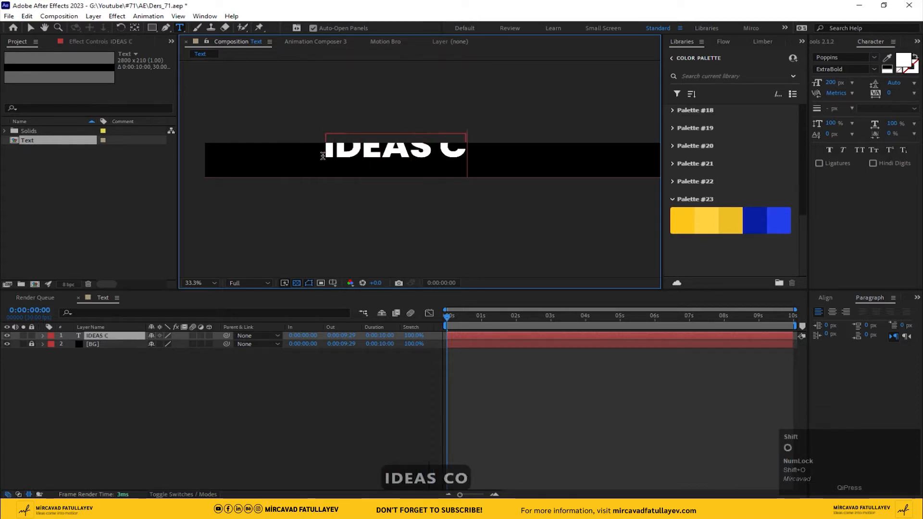
type("OME ")
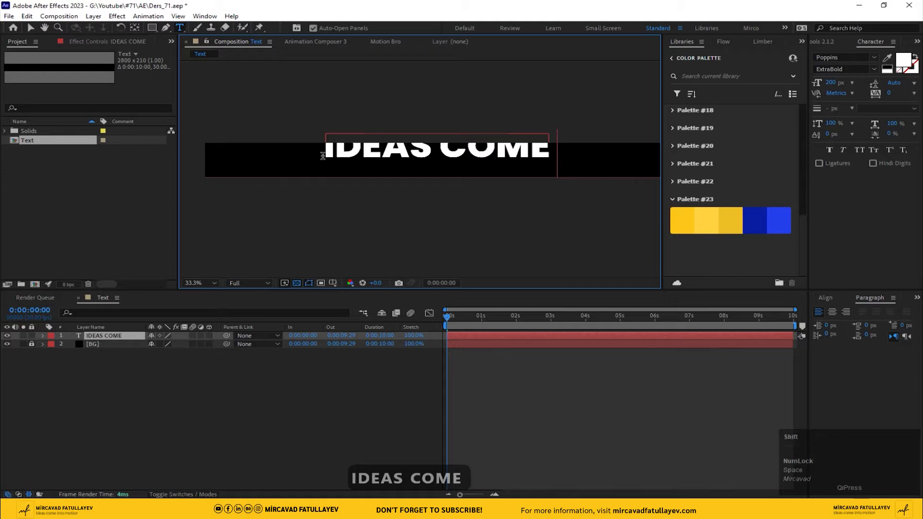
type("INT")
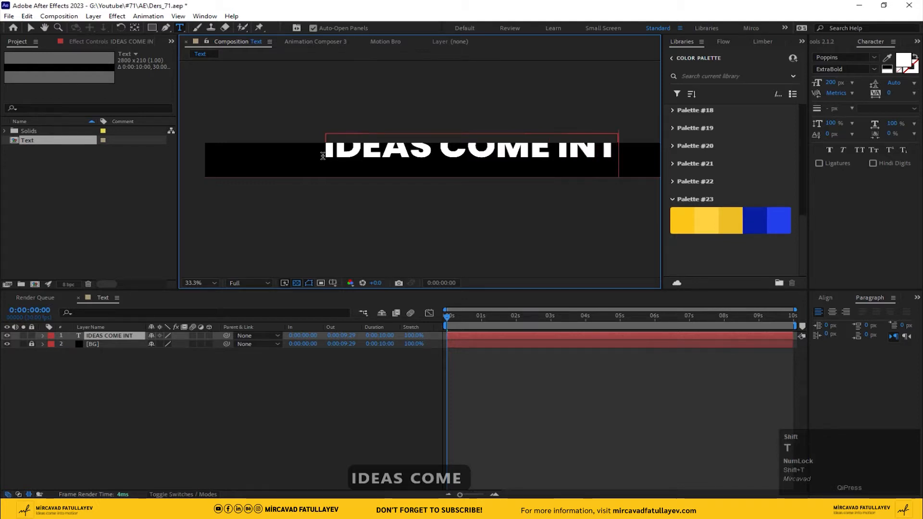
type("O M")
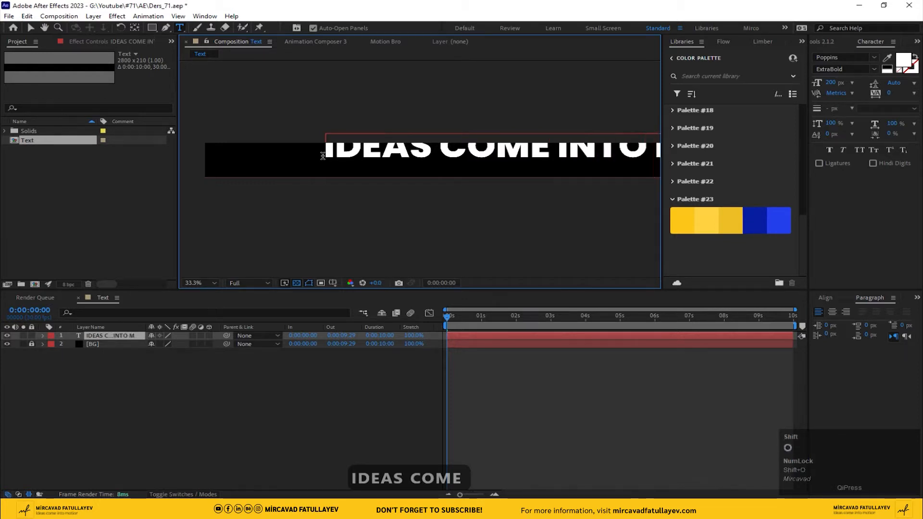
type("OTION")
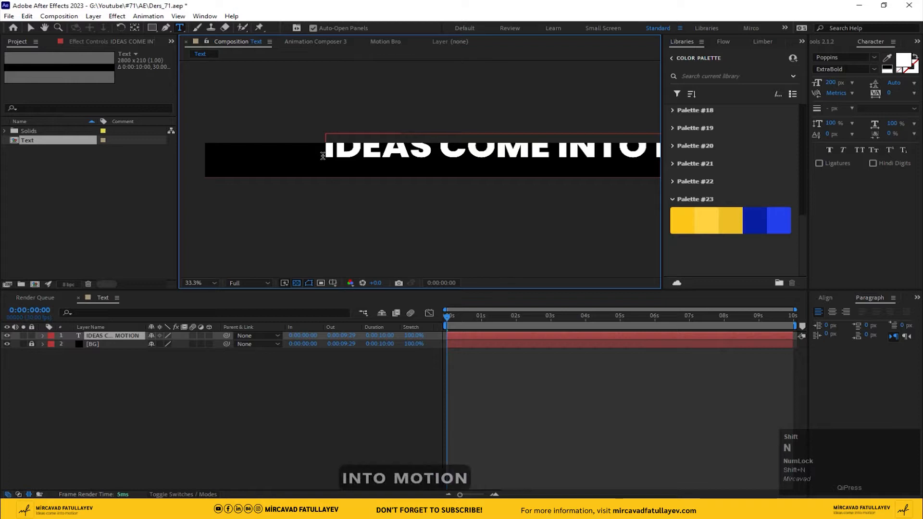
Step: Centre the text layer horizontally and vertically in the composition
left_click(103, 335)
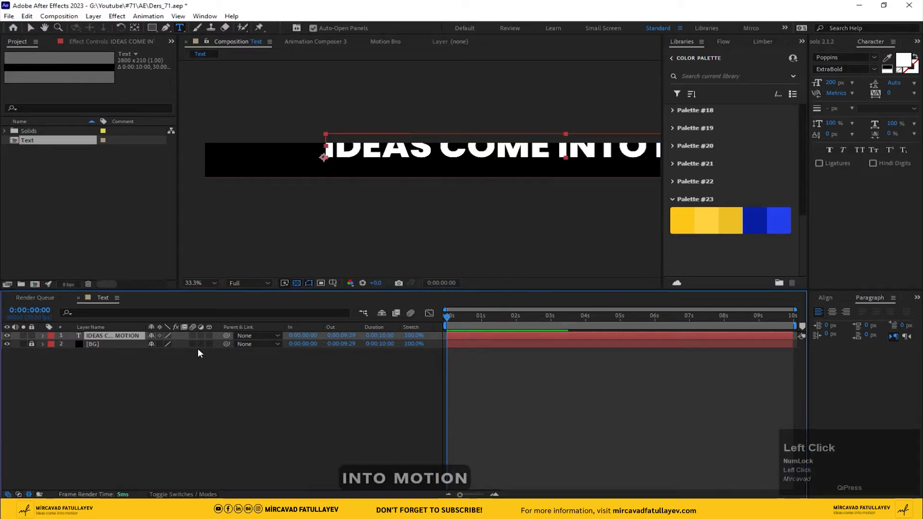
left_click(825, 297)
left_click(896, 323)
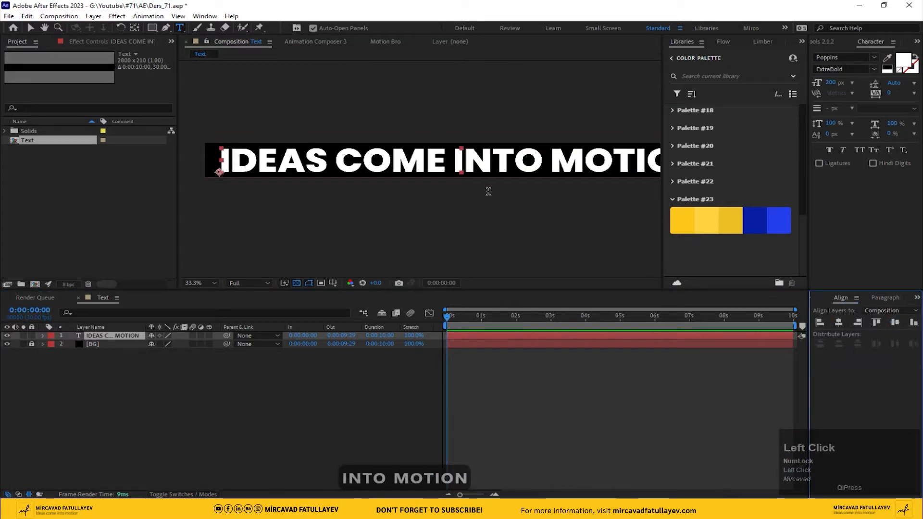
left_click_drag(488, 192, 408, 192)
Step: Change the text layer's font to Sarabun with the ExtraBold style
key("ctrl+t")
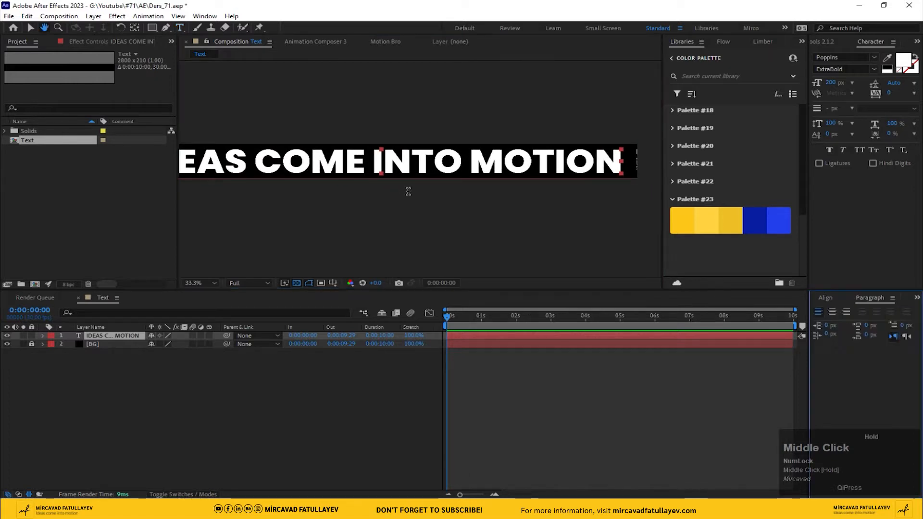
left_click(842, 57)
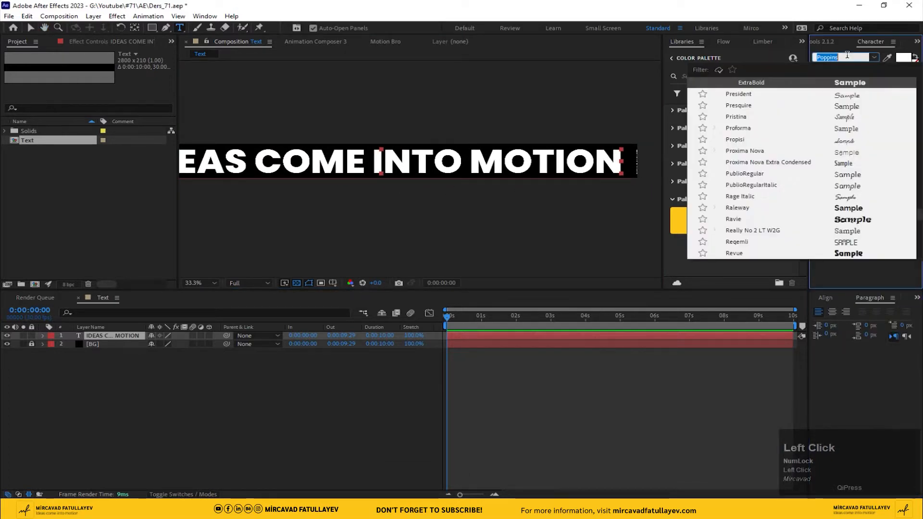
type("sara")
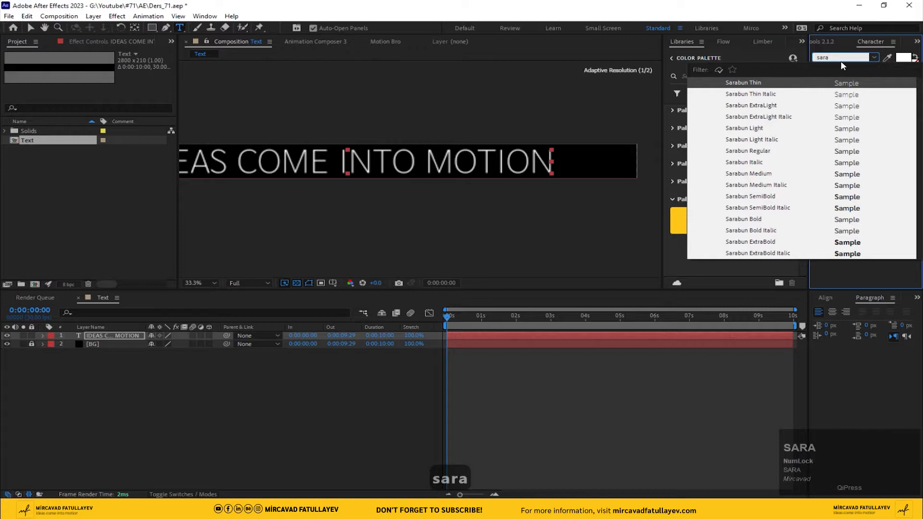
left_click(754, 220)
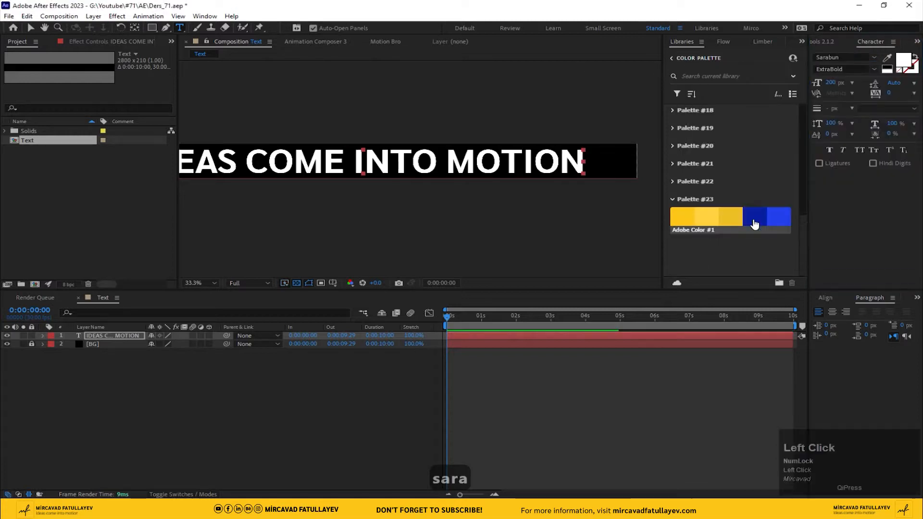
left_click(873, 69)
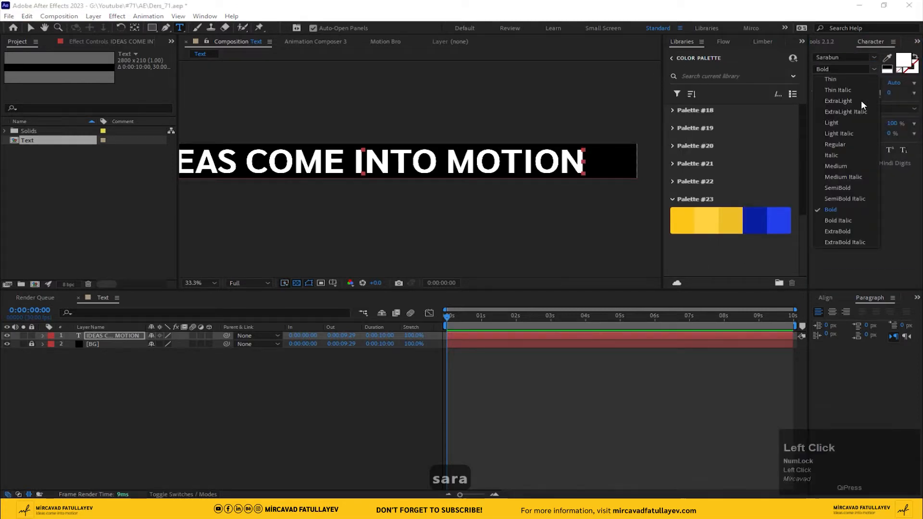
left_click(836, 232)
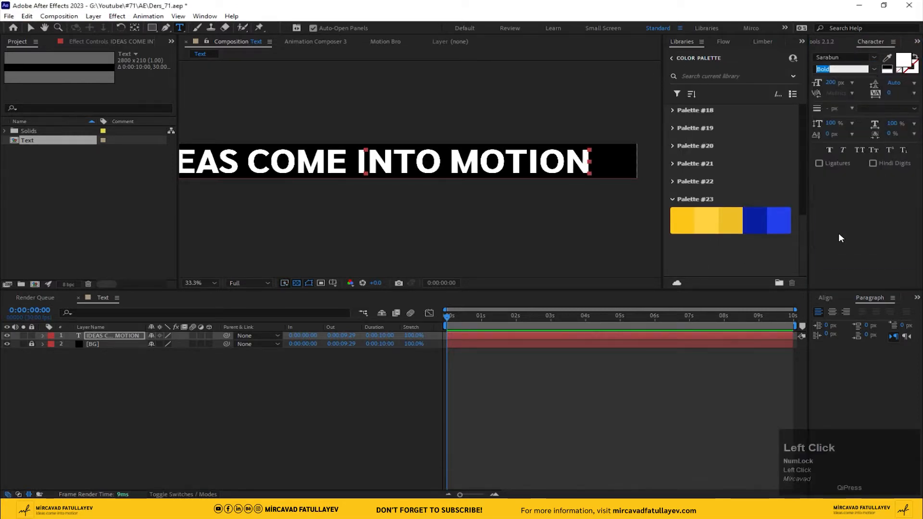
Step: Re-centre the restyled text in the composition and deselect the layer
left_click(826, 298)
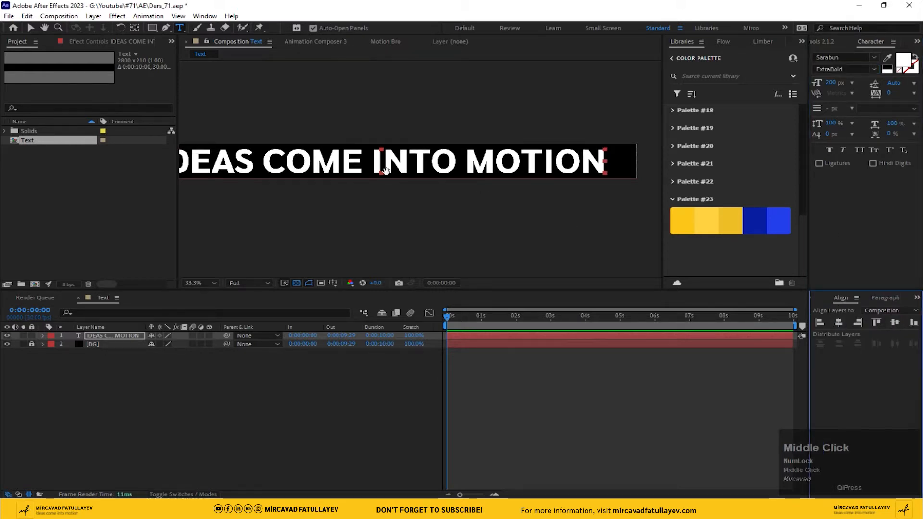
left_click_drag(432, 192, 528, 182)
left_click(885, 298)
left_click(244, 402)
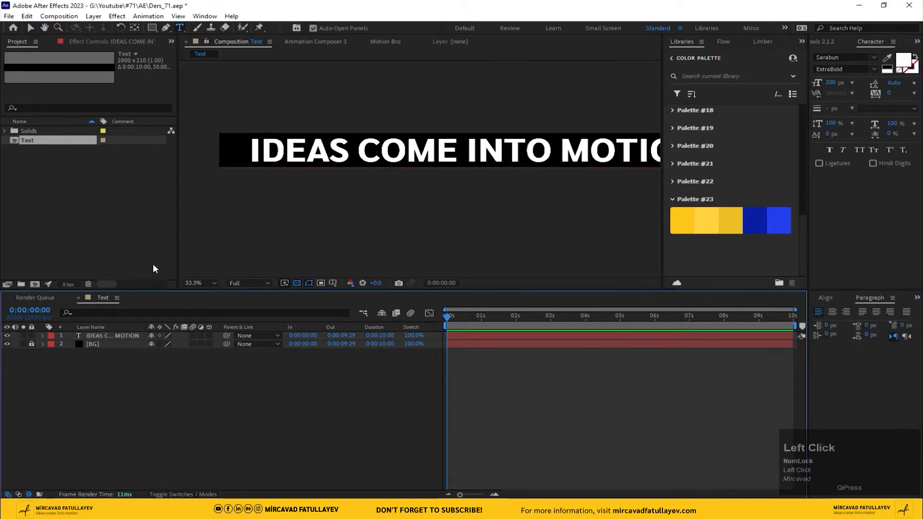
Step: Create a new composition named Black, 210 px wide and 2800 px high
left_click(27, 183)
left_click(70, 18)
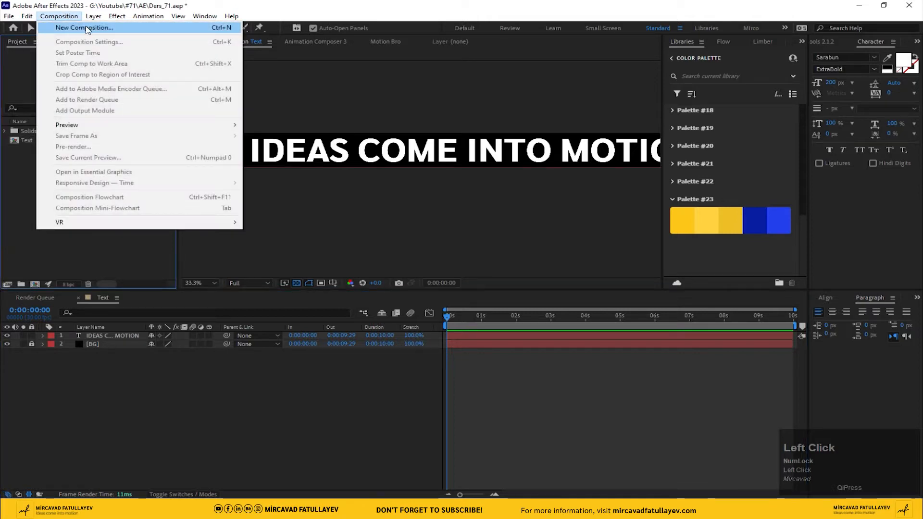
left_click(86, 28)
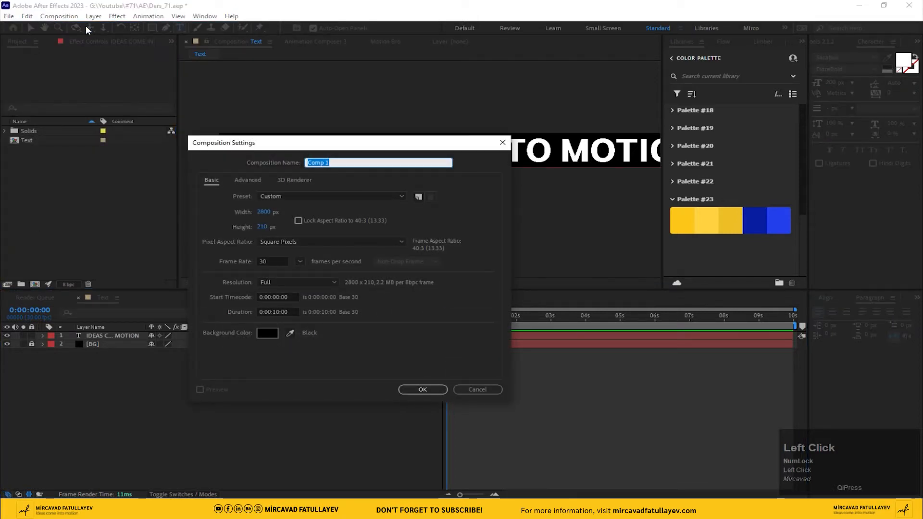
type("Black")
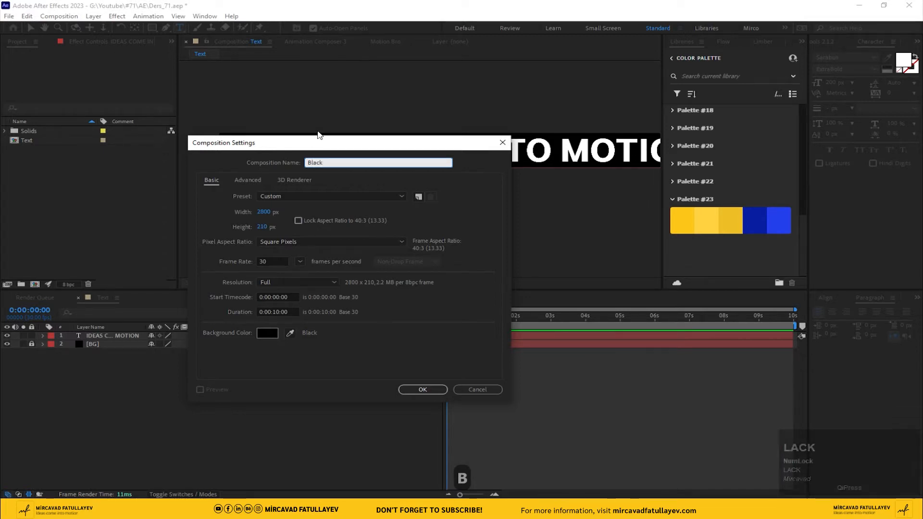
left_click_drag(315, 147, 363, 105)
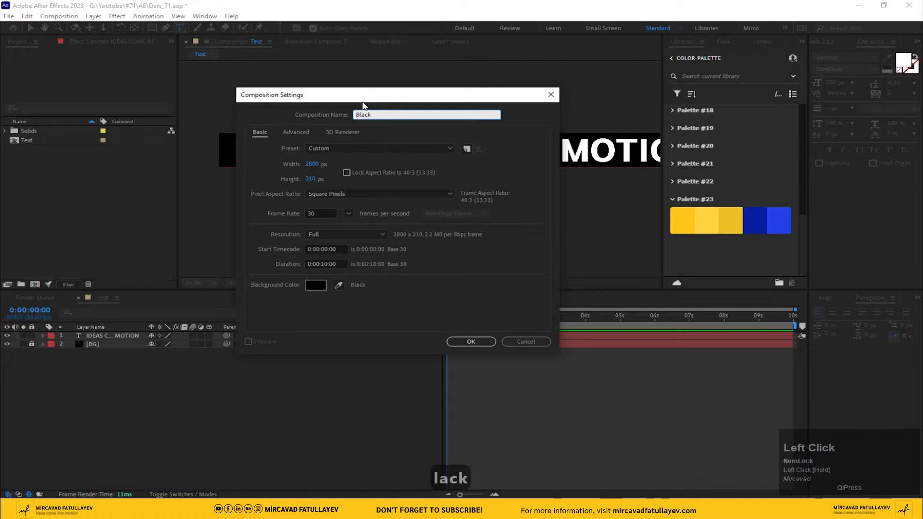
left_click(315, 165)
type("210")
key("Tab")
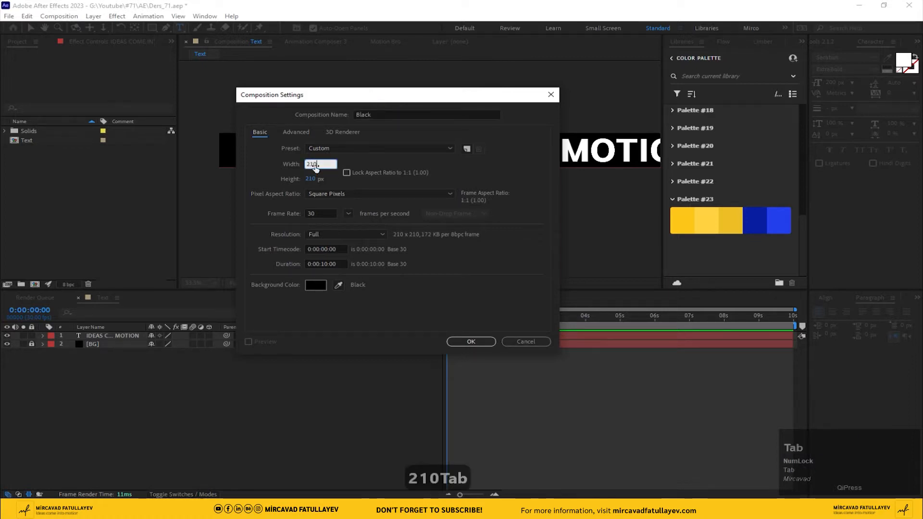
type("2800")
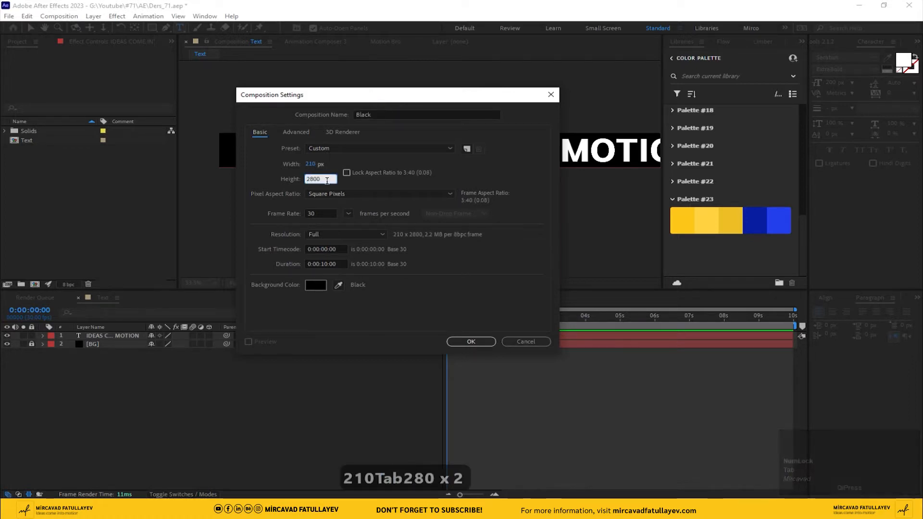
left_click(471, 341)
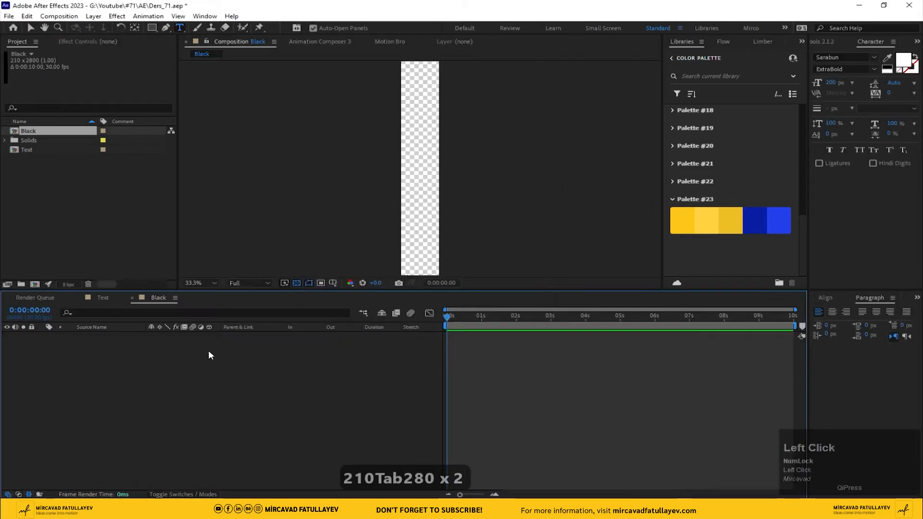
Step: Place the Text composition as a layer in the Black composition
left_click(109, 213)
left_click_drag(29, 131, 142, 373)
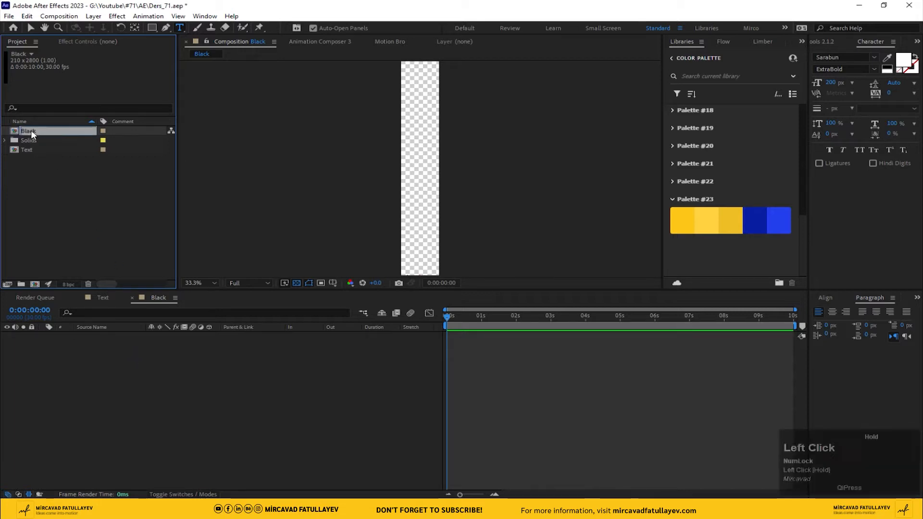
left_click(25, 151)
left_click_drag(25, 152, 121, 381)
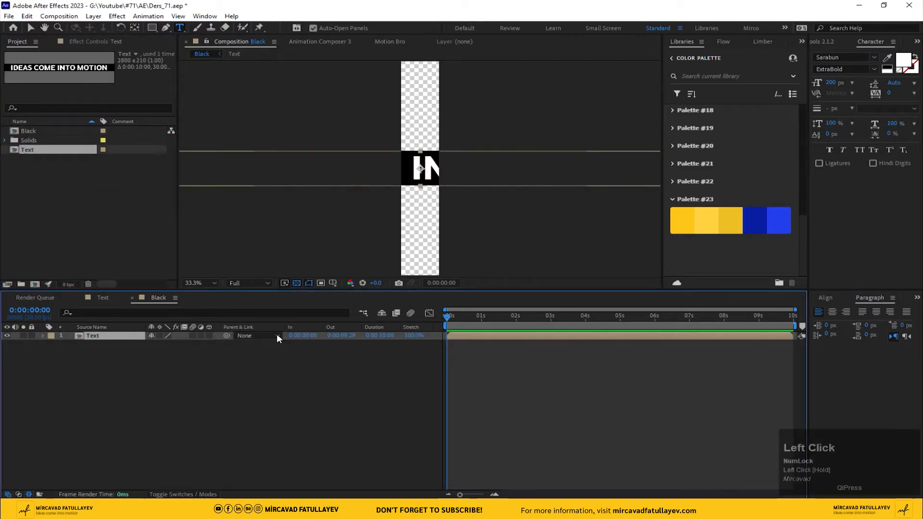
Step: Rotate the Text layer 90° so it runs along the vertical composition
key("r")
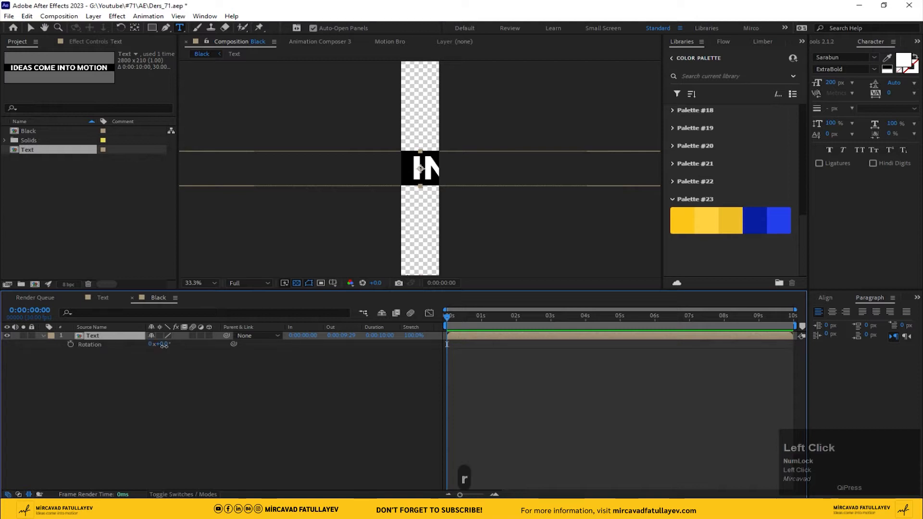
left_click_drag(164, 345, 165, 348)
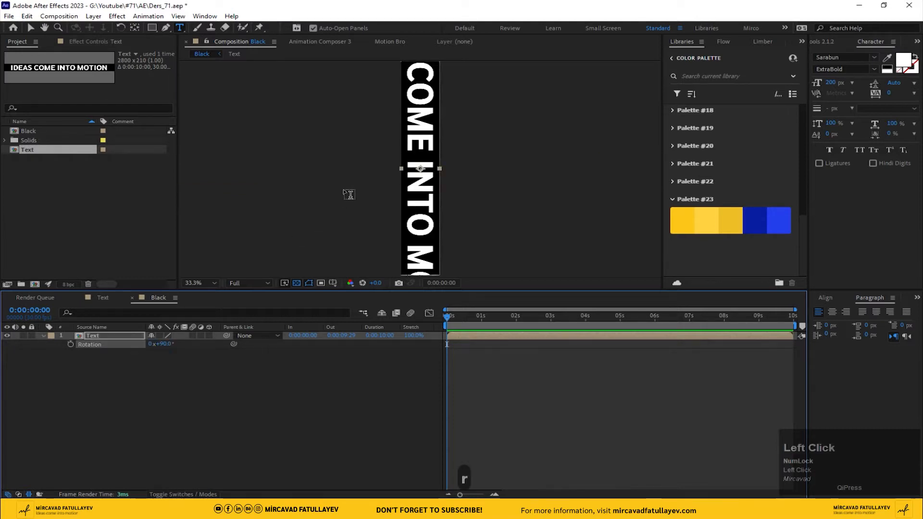
scroll(406, 186, "down", 4)
scroll(407, 186, "up", 2)
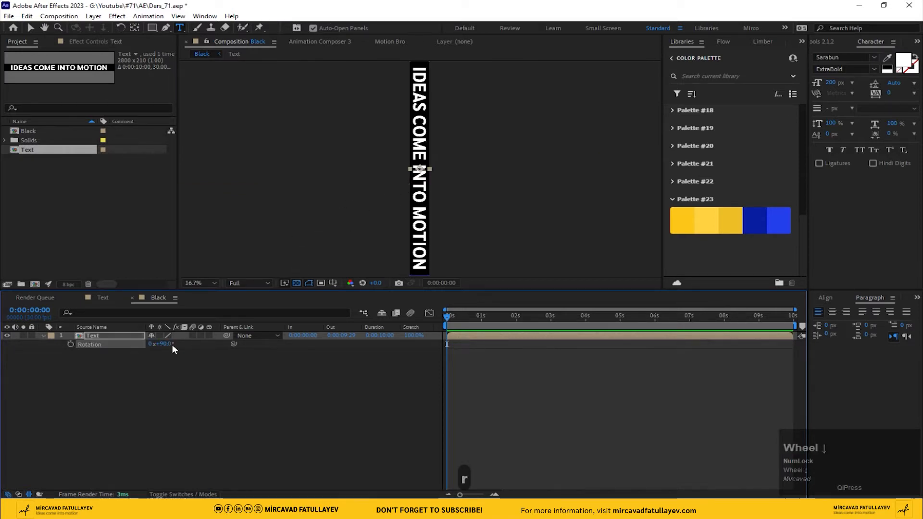
Step: Apply the Motion Tile effect to the Text layer and keyframe its Tile Center at the start of the timeline
key("ctrl+space")
type("m")
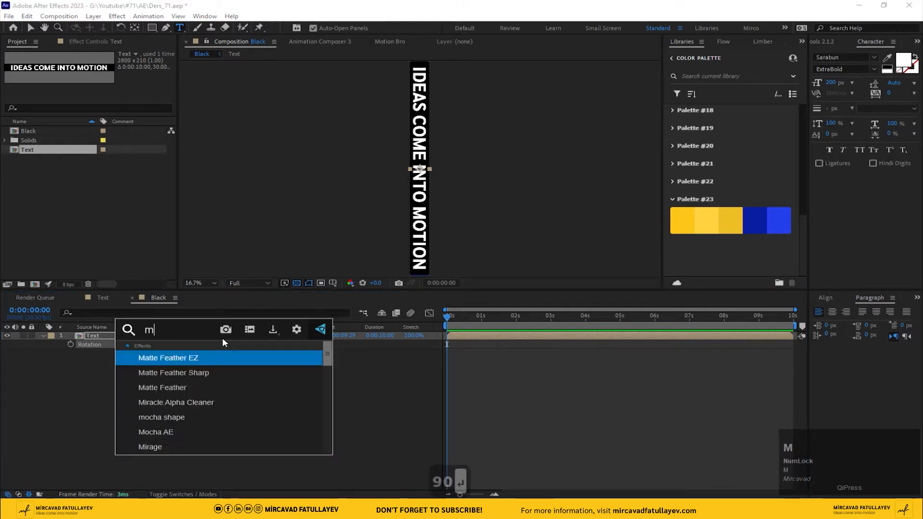
type("ot")
left_click(189, 354)
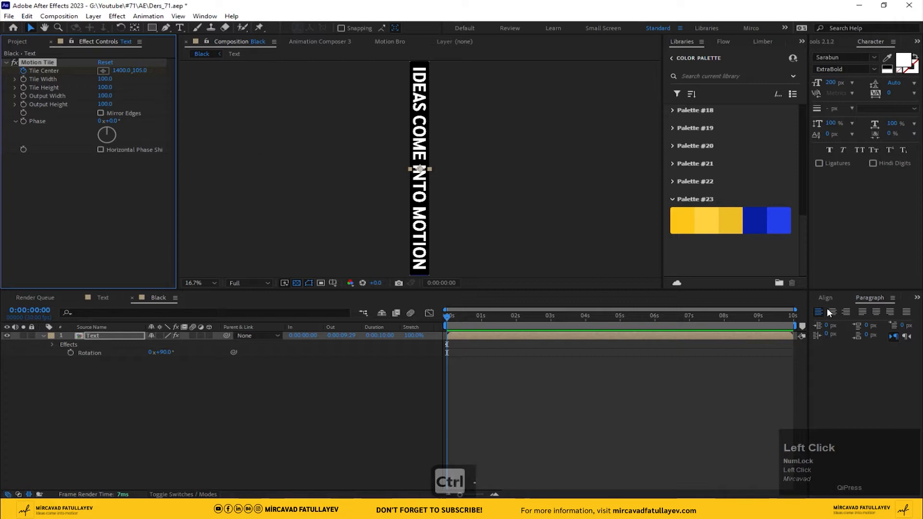
Step: On the last frame, show the rulers and place a horizontal guide at the upper edge of the text's first letter
left_click(803, 319)
left_click_drag(489, 120, 483, 165)
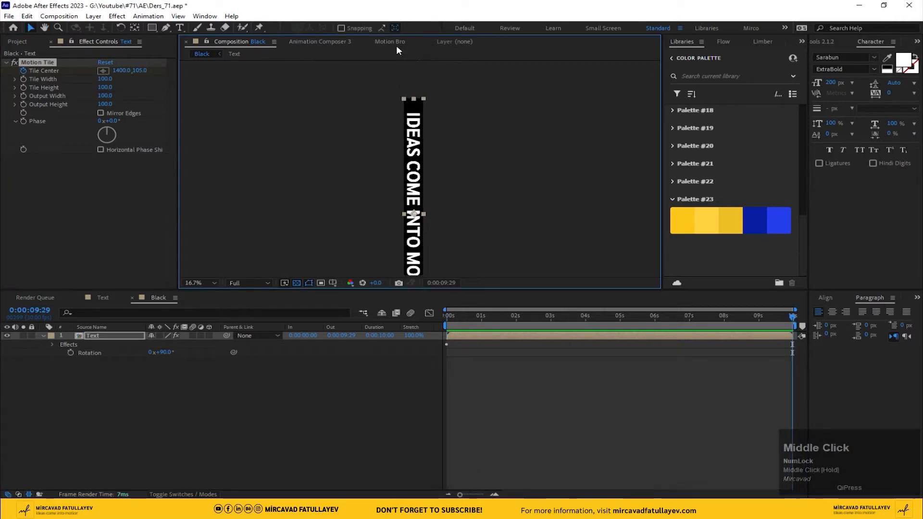
scroll(402, 108, "up", 5)
left_click_drag(401, 108, 418, 200)
key("ctrl+r")
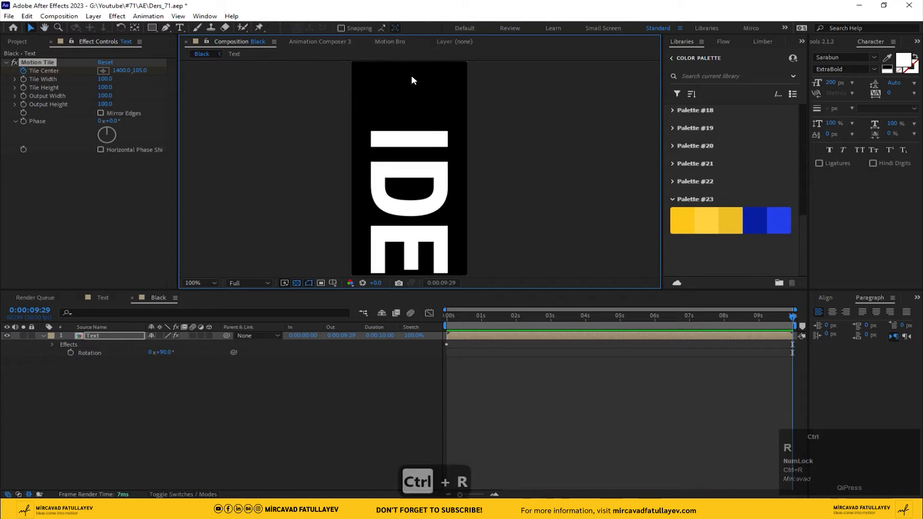
left_click_drag(399, 61, 433, 133)
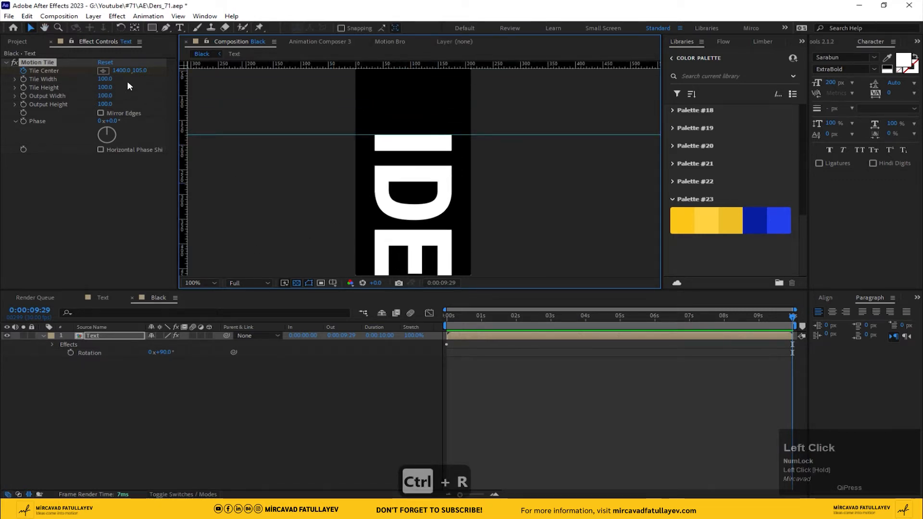
Step: Keyframe the Motion Tile's Tile Center X at 7001 on the last frame, aligning the text with the guide
left_click_drag(120, 71, 487, 148)
scroll(439, 138, "down", 4)
middle_click(430, 192)
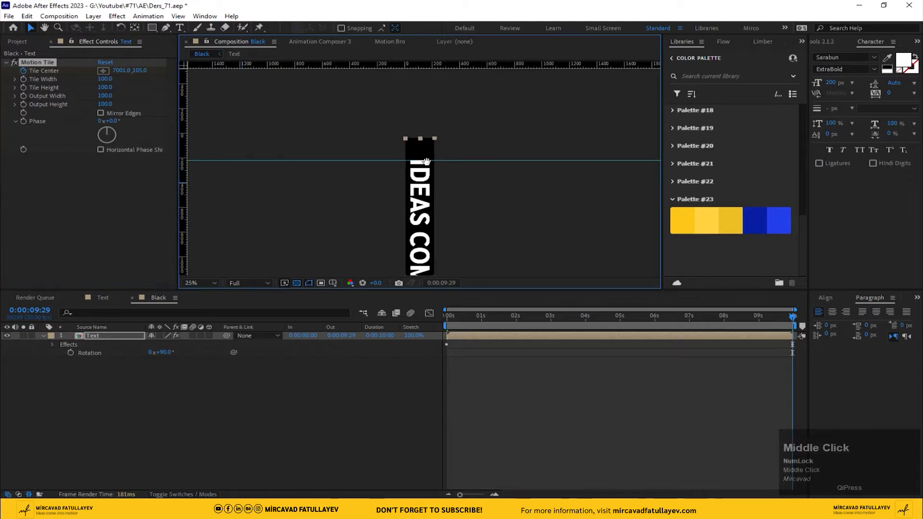
left_click(213, 283)
left_click(217, 304)
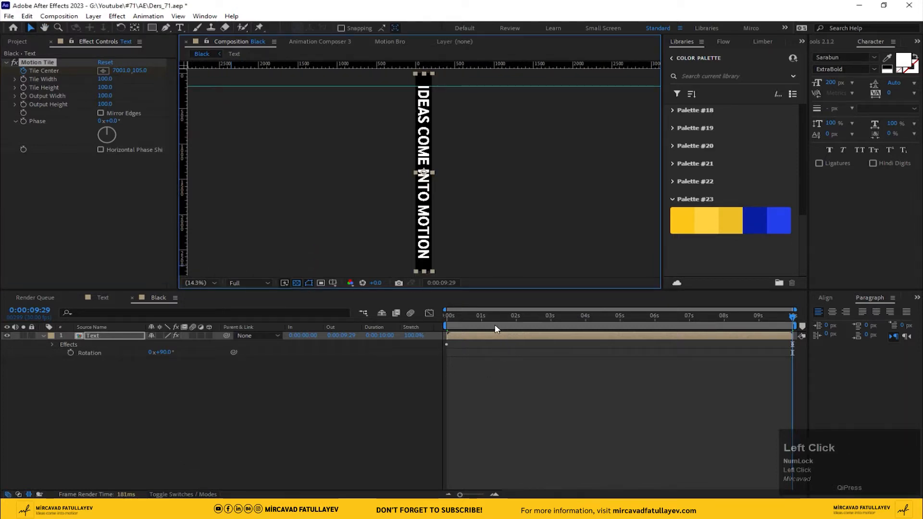
Step: Preview the scrolling text from the start and again across the end of the timeline to check the loop
left_click_drag(457, 327, 260, 344)
key("space")
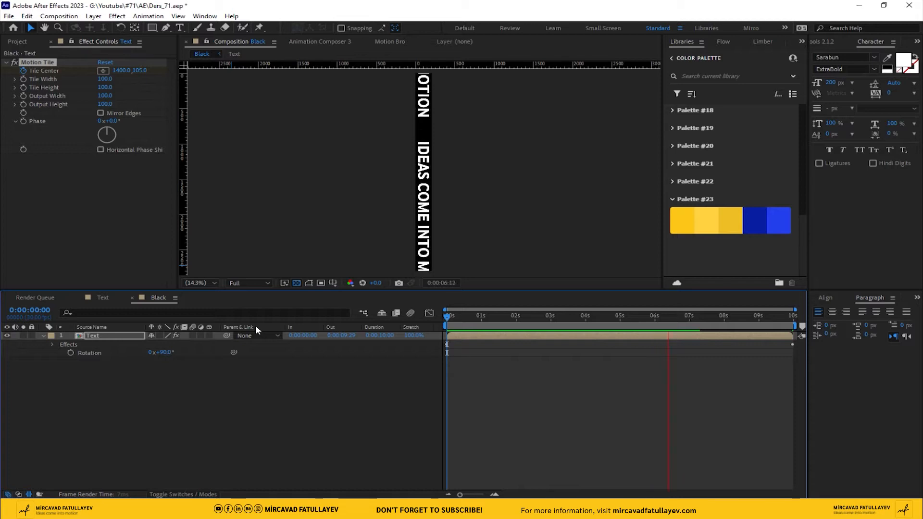
key("space")
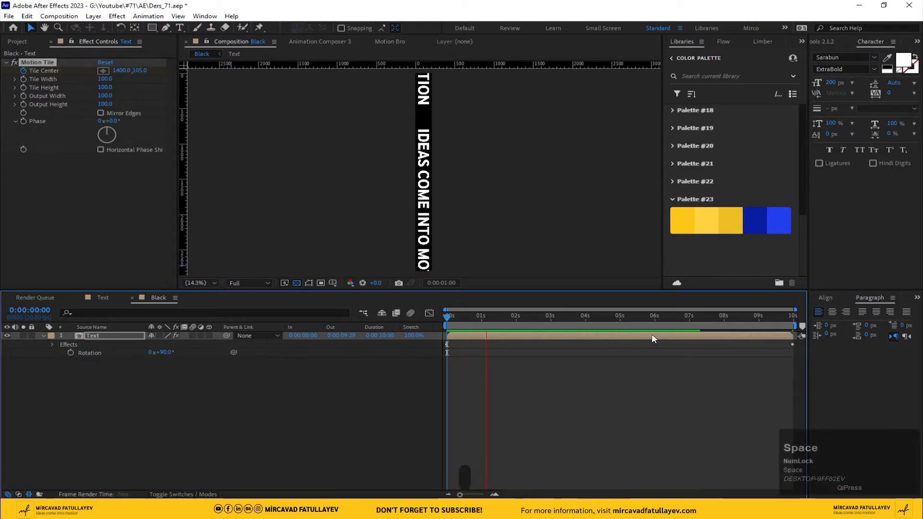
left_click(686, 317)
key("space")
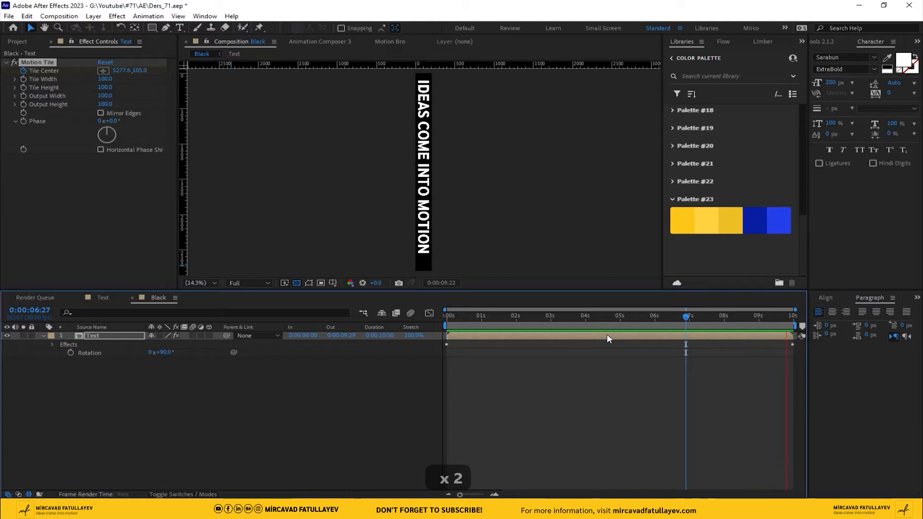
left_click(233, 365)
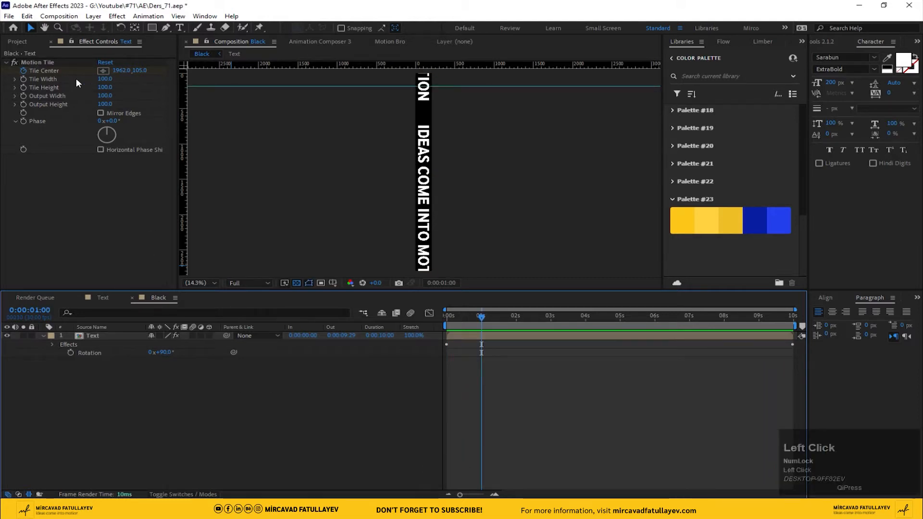
Step: Duplicate the Black composition and name the copy White
left_click(17, 42)
left_click(35, 132)
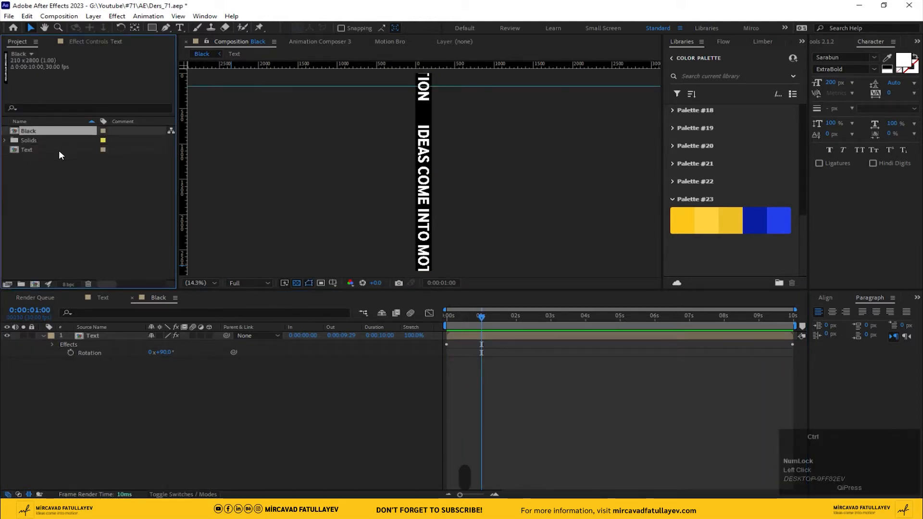
key("ctrl+d")
key("Return")
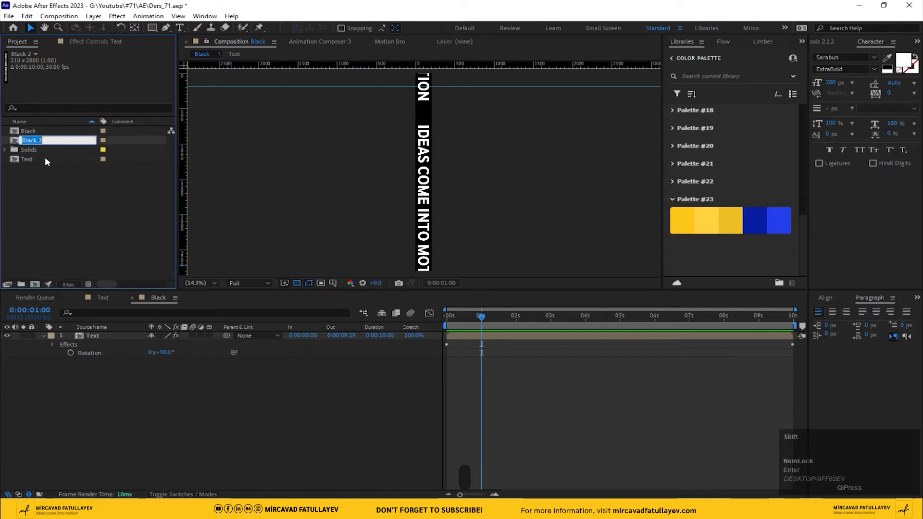
type("Whit")
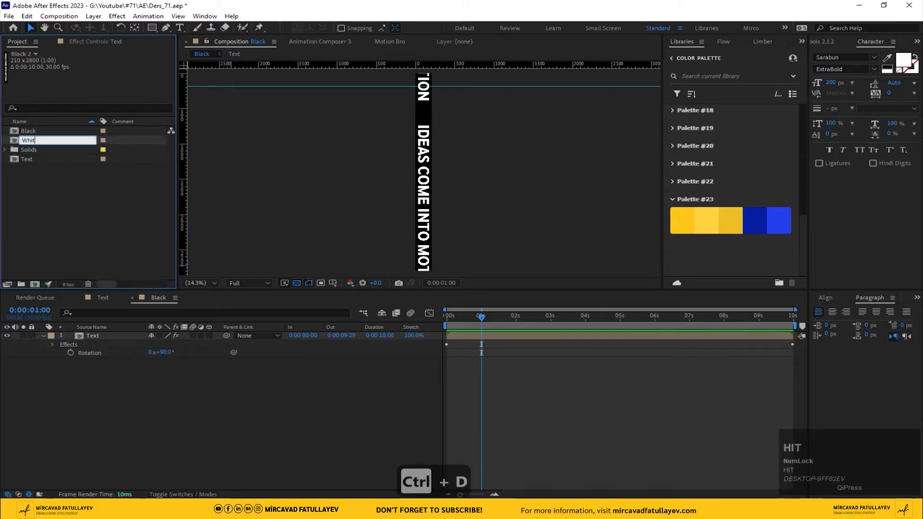
type("e")
key("Return")
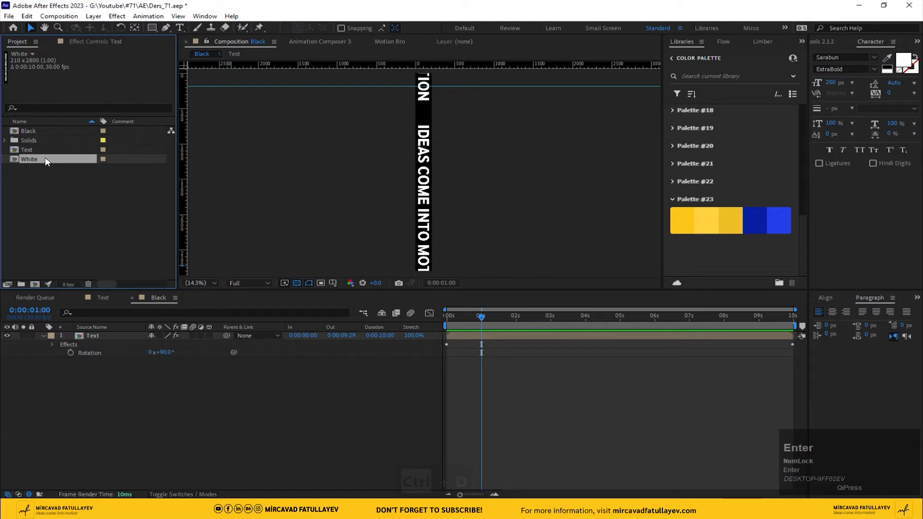
Step: Apply the Tint effect to the Text layer in the White composition and swap its black and white mapping colors
double_click(46, 161)
left_click(97, 335)
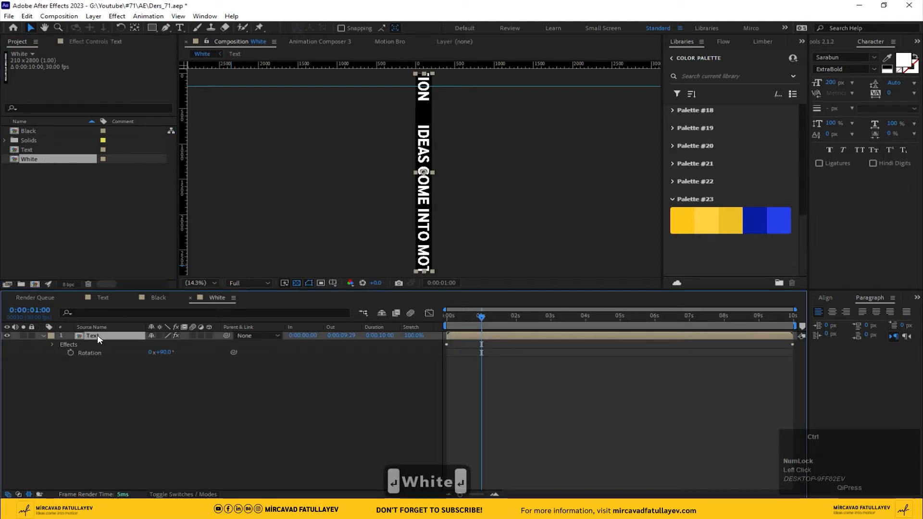
key("ctrl+space")
type("tin")
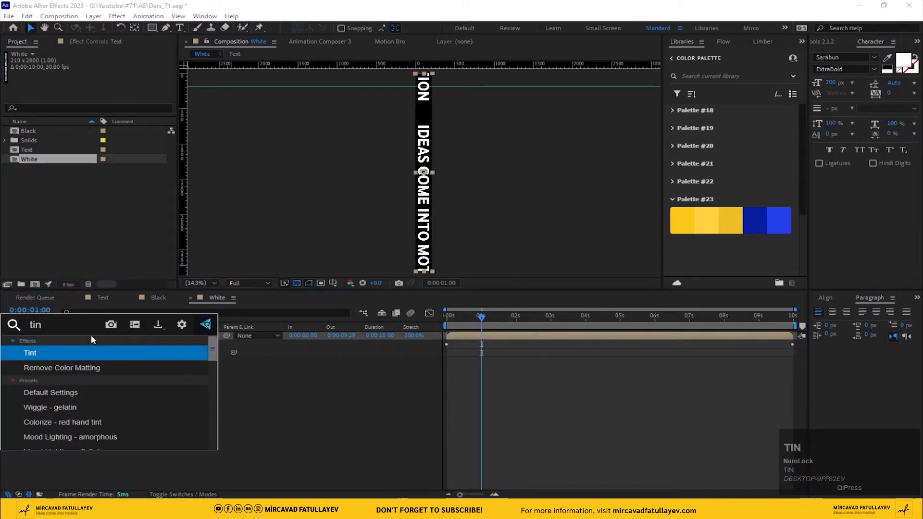
left_click(51, 348)
left_click(137, 191)
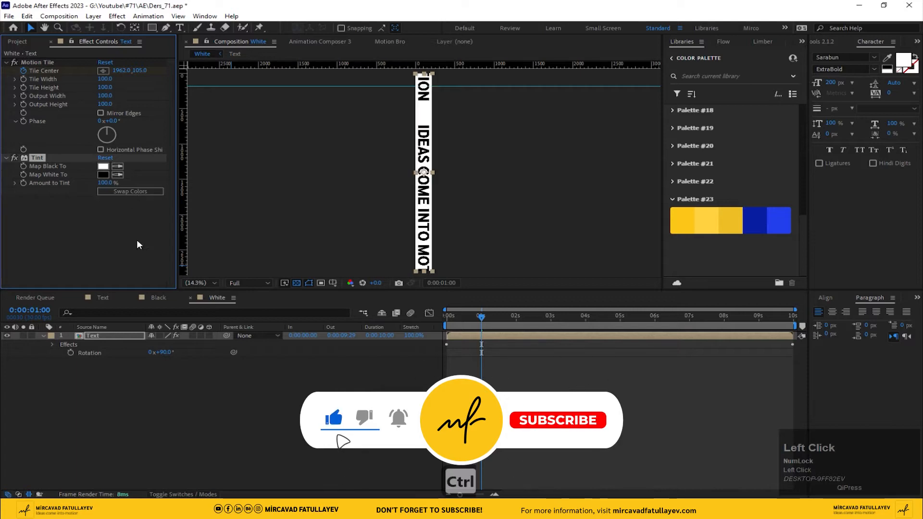
left_click(193, 381)
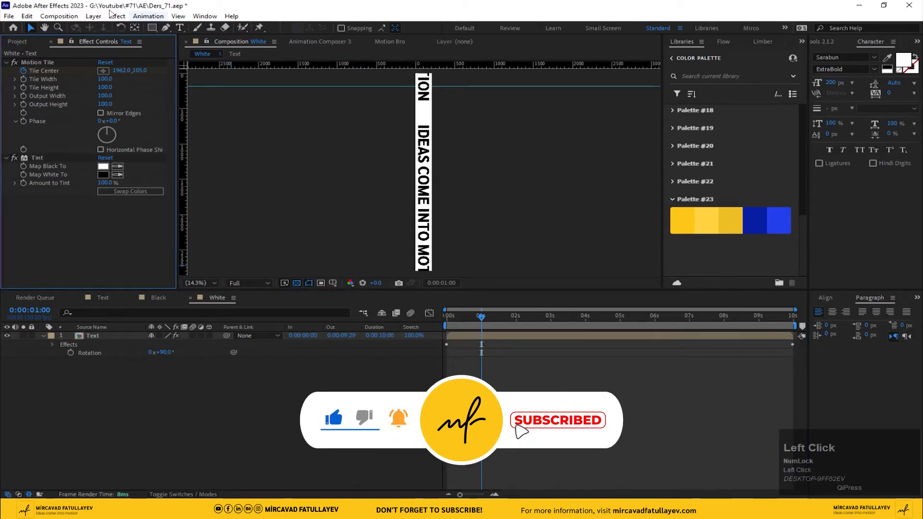
Step: Create a new composition named Animation, 1920 px wide and 1920 px high
left_click(59, 16)
left_click(99, 41)
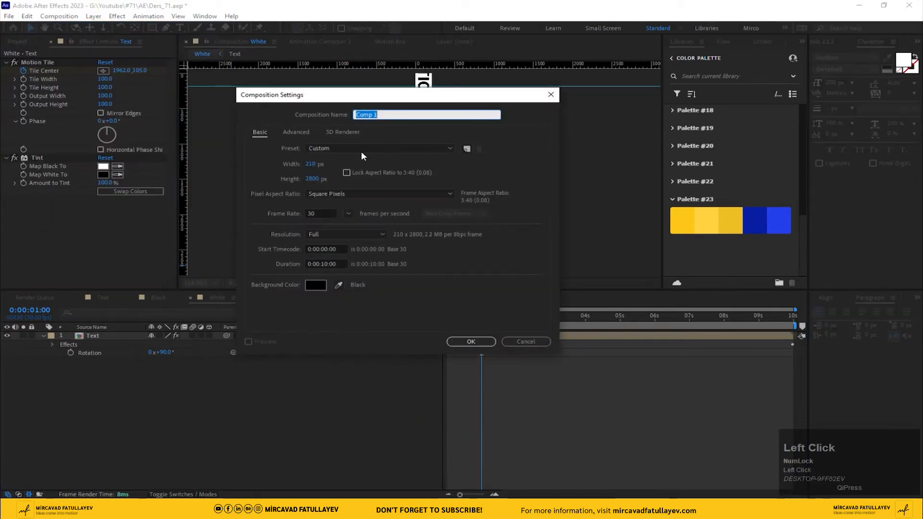
type("A")
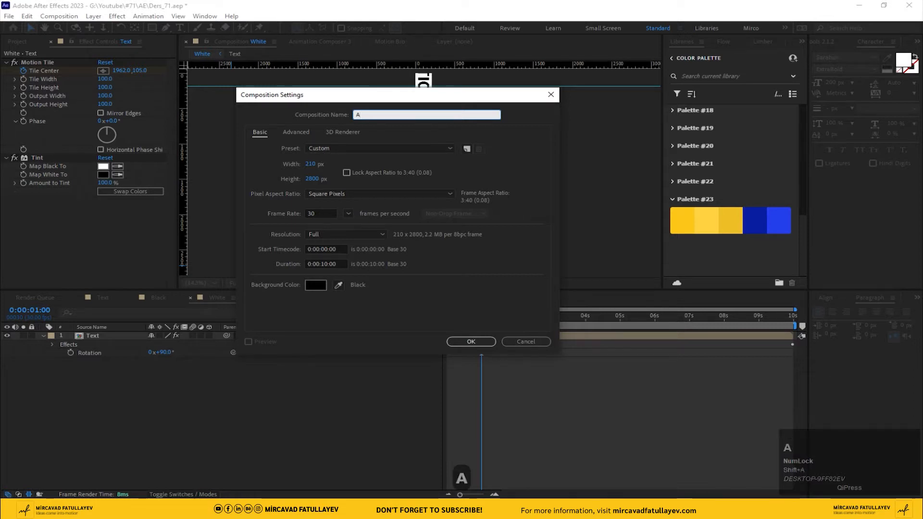
type("nimation")
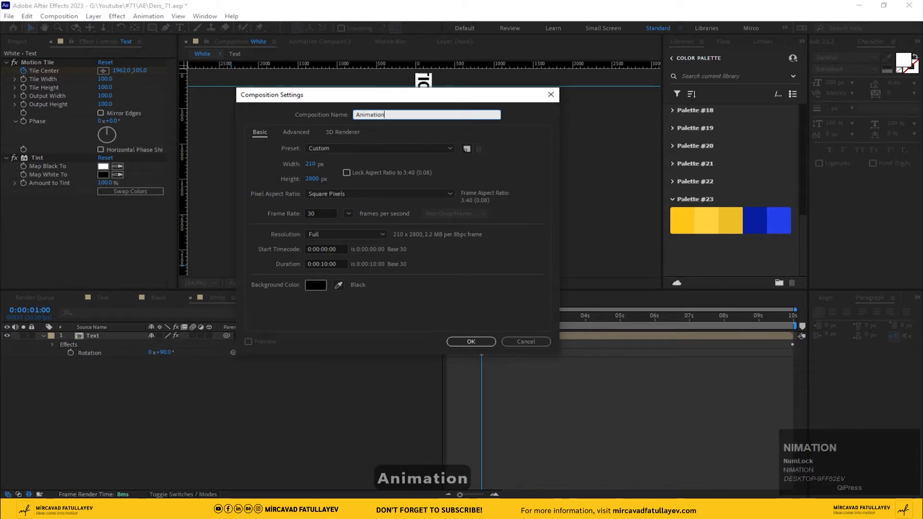
left_click(315, 165)
type("1920")
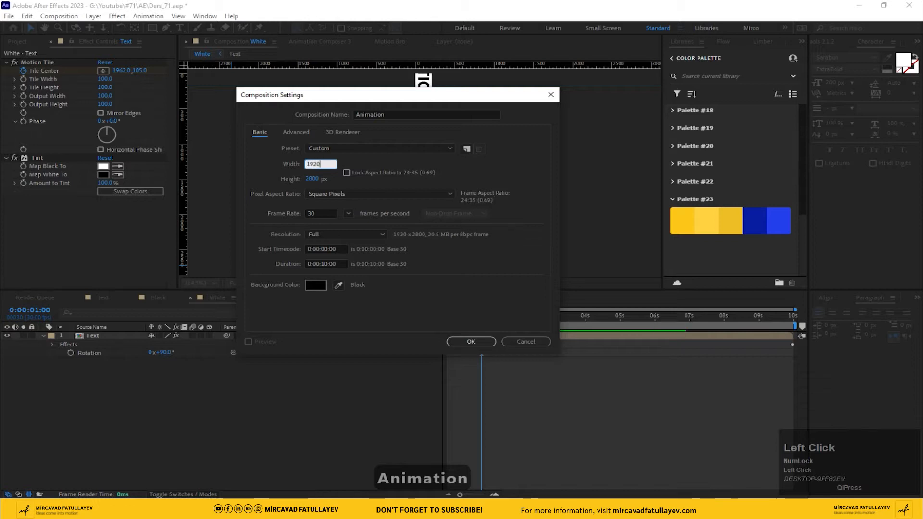
key("Tab")
type("192")
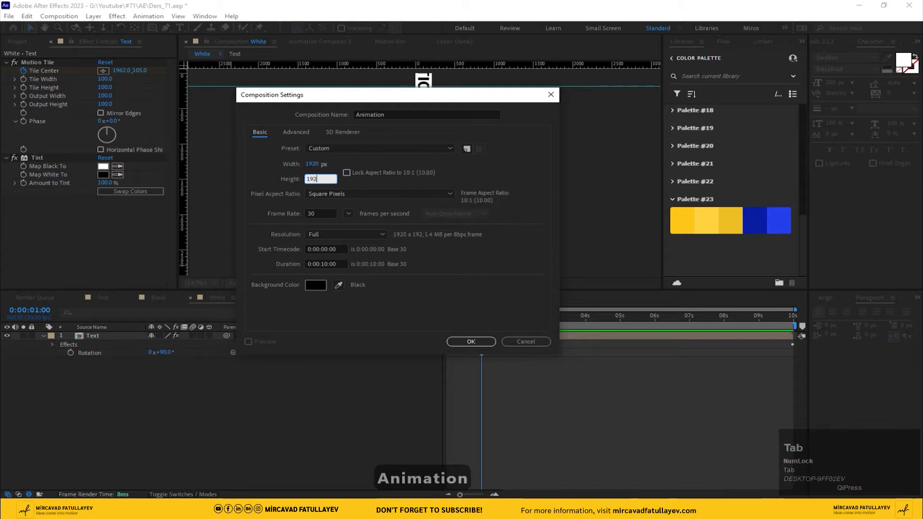
left_click(469, 341)
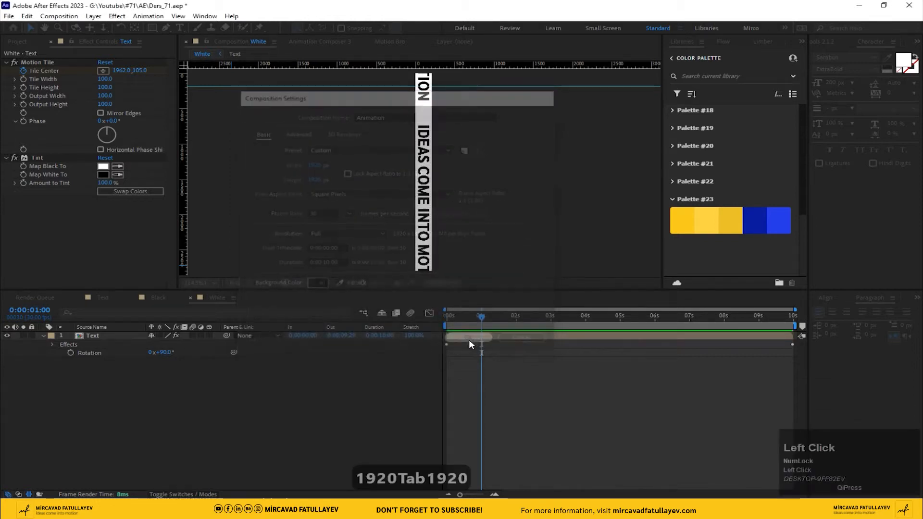
right_click(208, 363)
left_click(185, 355)
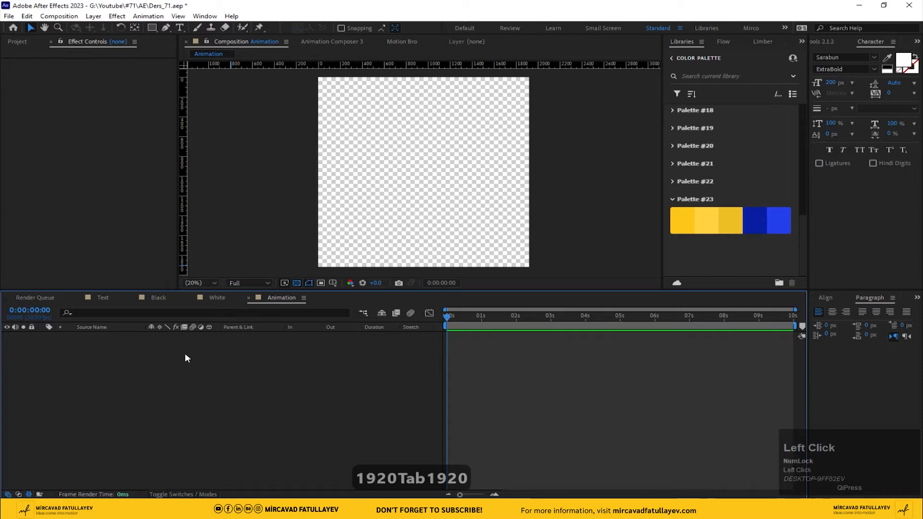
Step: Turn off the transparency grid and add the Black composition as a layer in the Animation composition
left_click(17, 41)
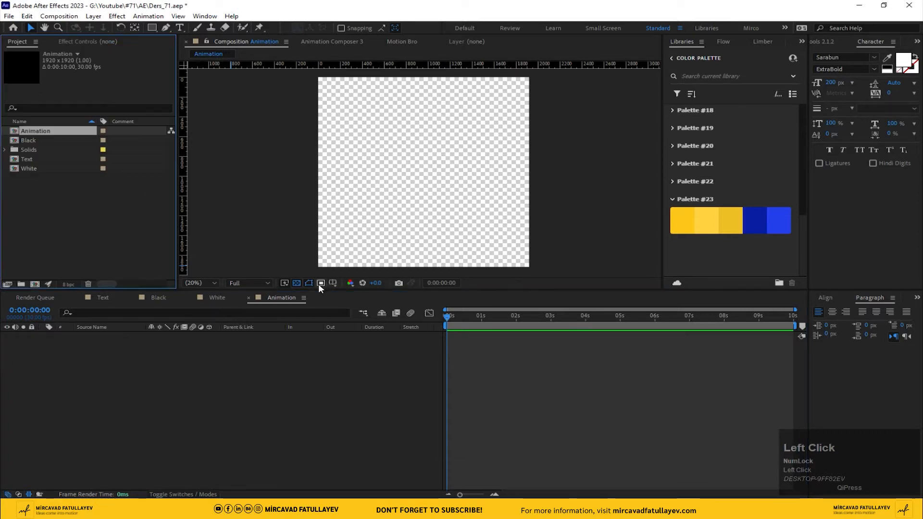
left_click(296, 283)
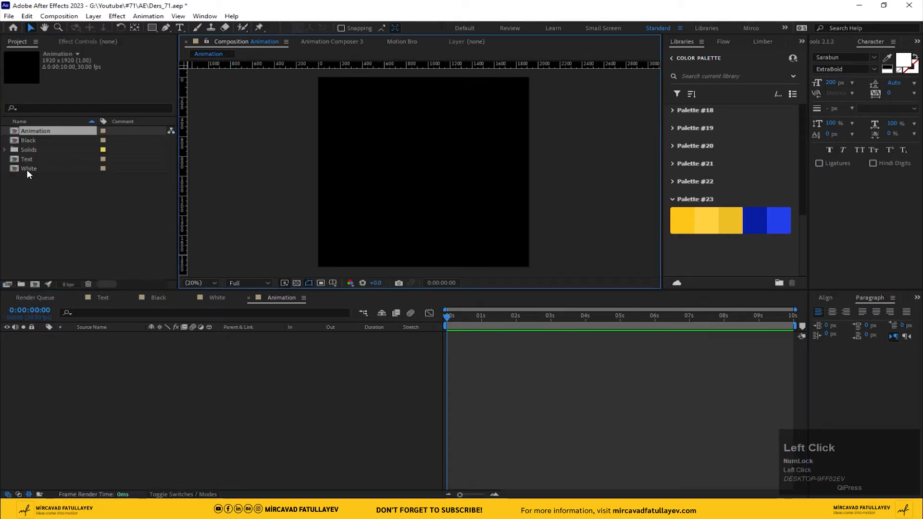
left_click_drag(29, 140, 143, 382)
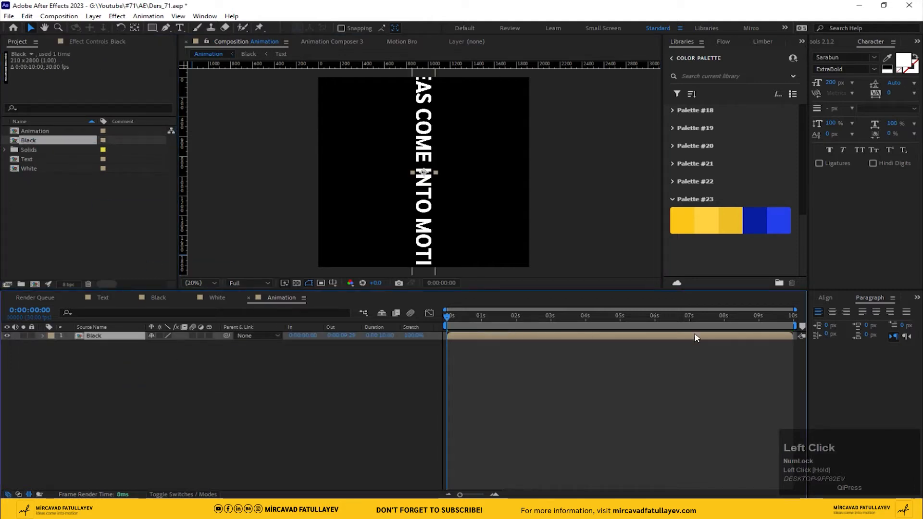
left_click_drag(844, 310, 834, 325)
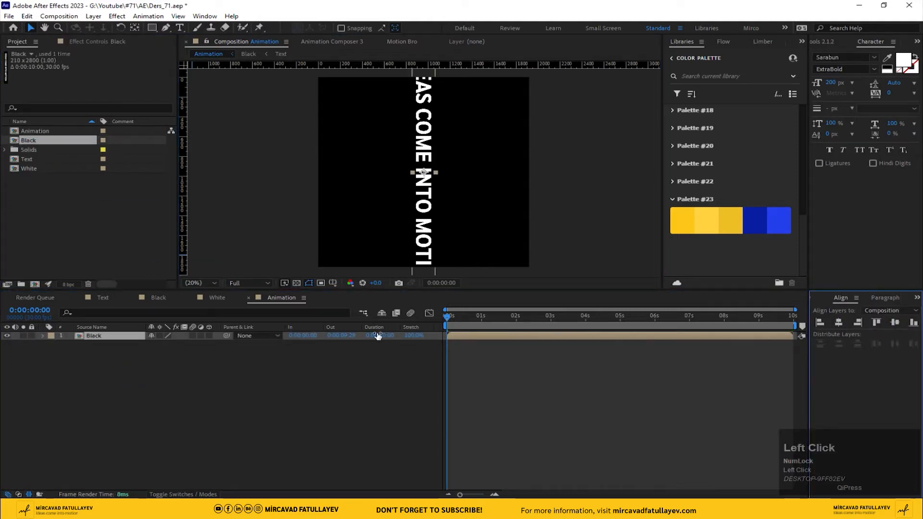
Step: Set the Black layer's rotation to -98° so the strip runs slightly tilted across the composition
key("r")
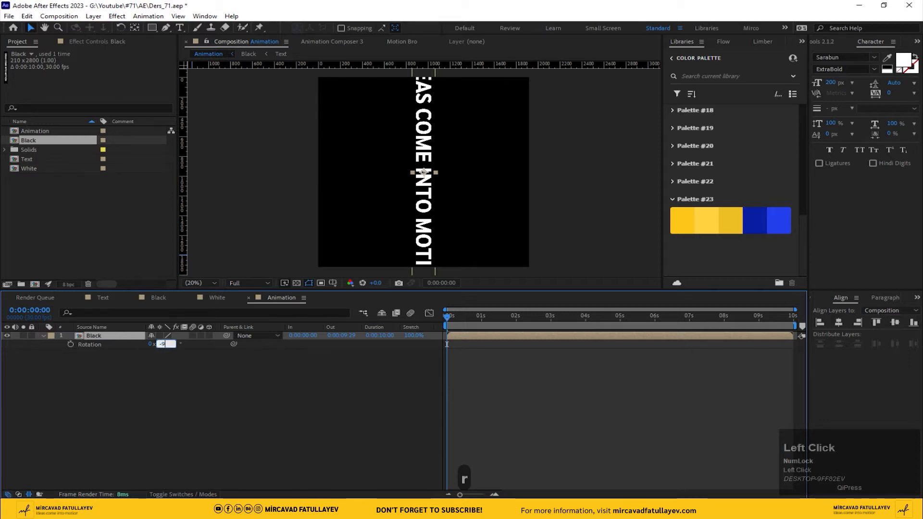
type("-90")
key("Return")
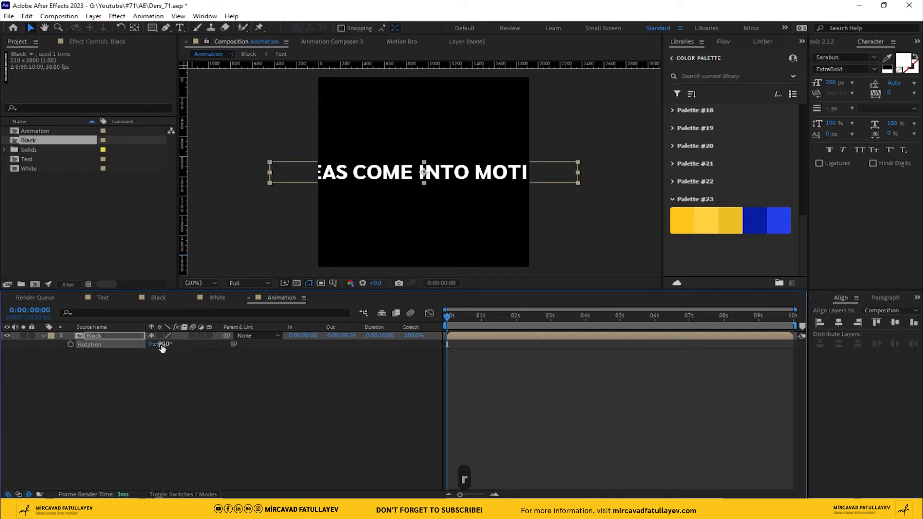
left_click_drag(162, 347, 160, 345)
type("-98")
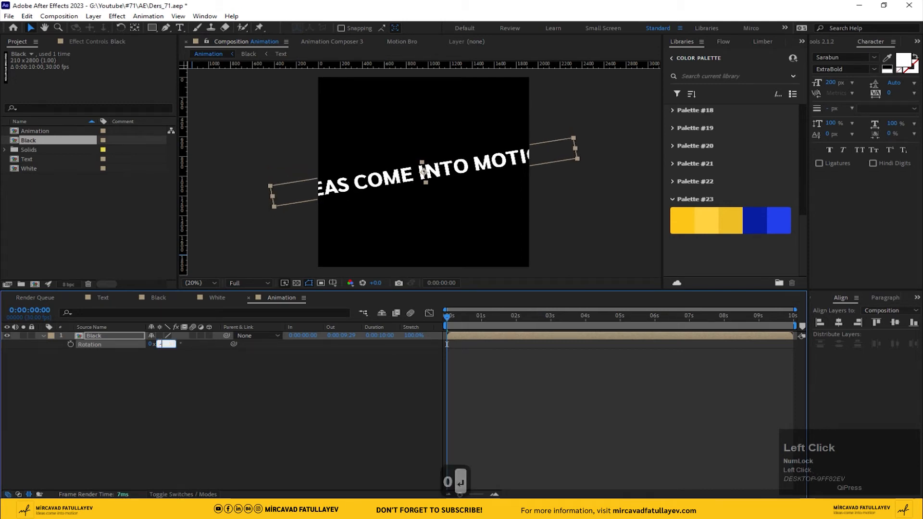
key("Return")
Step: Apply the CC Cylinder effect to the Black layer in the Animation composition
key("ctrl+space")
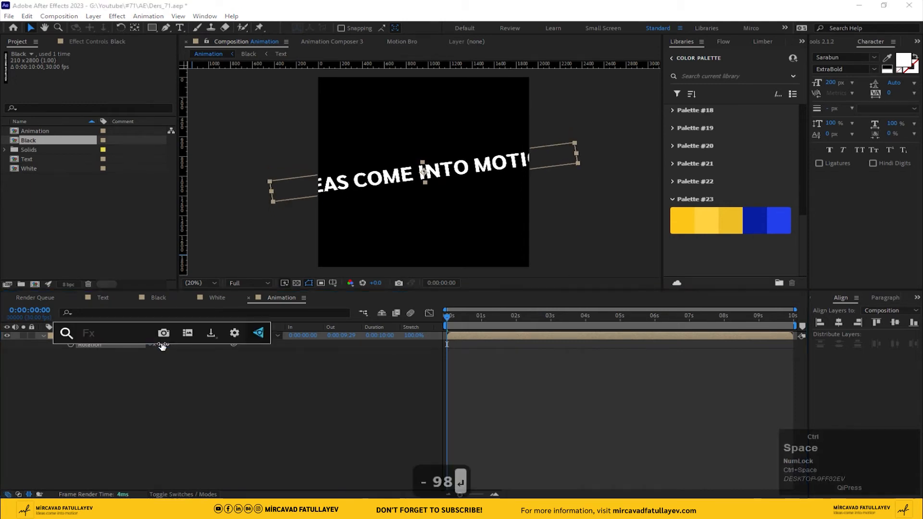
type("cc c")
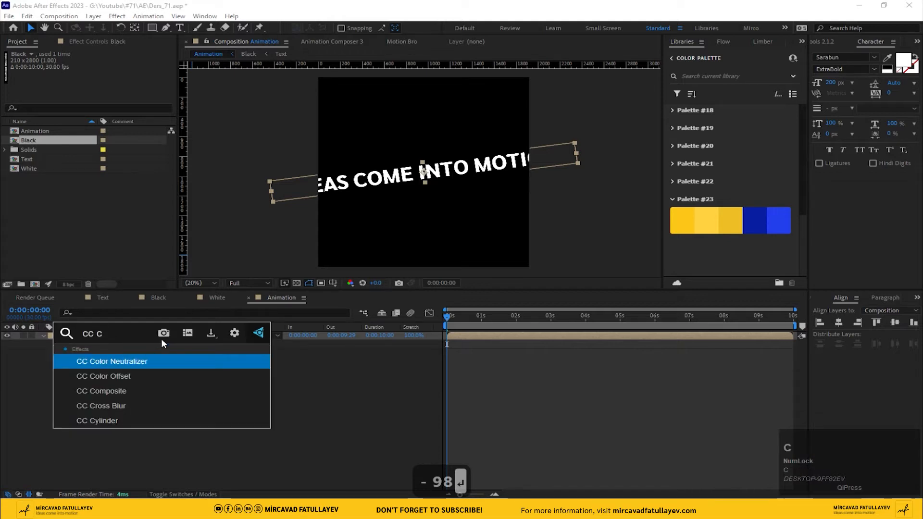
left_click(109, 421)
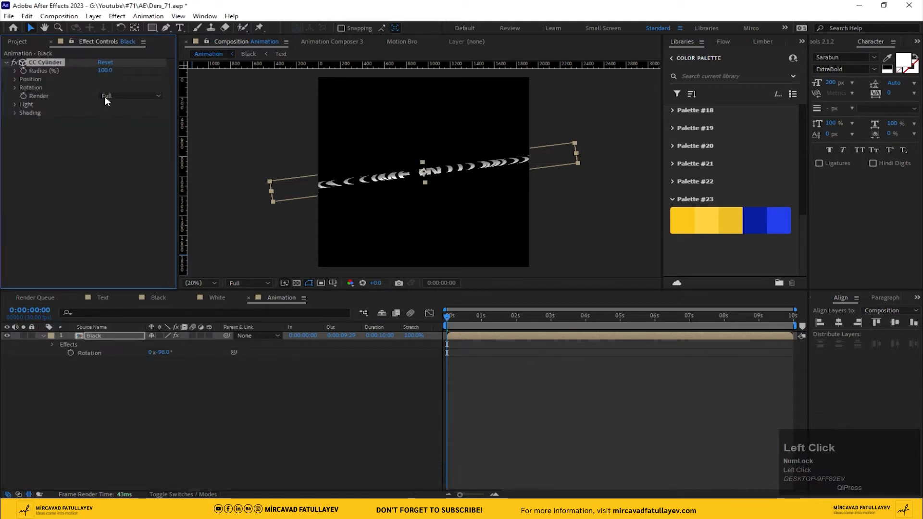
Step: Set the Light Height of the Black layer's CC Cylinder effect to 100
left_click(16, 104)
left_click(106, 130)
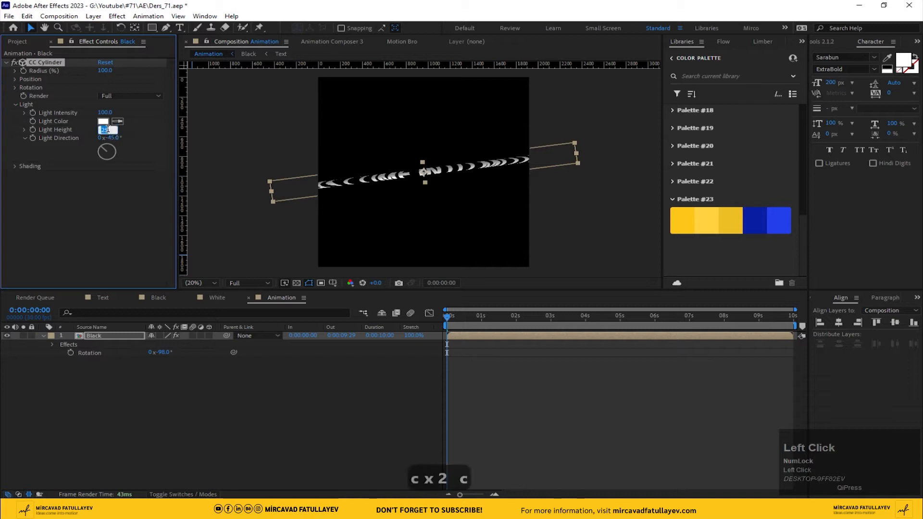
type("100")
key("Return")
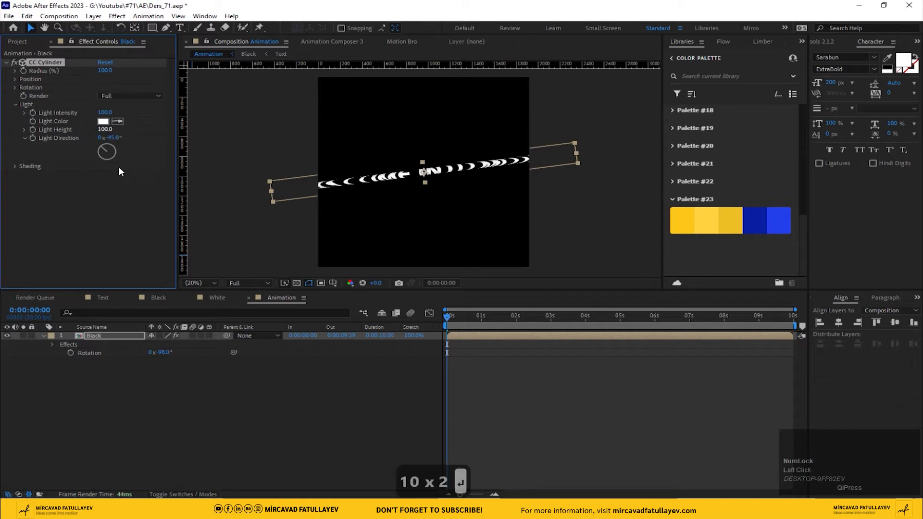
left_click(124, 194)
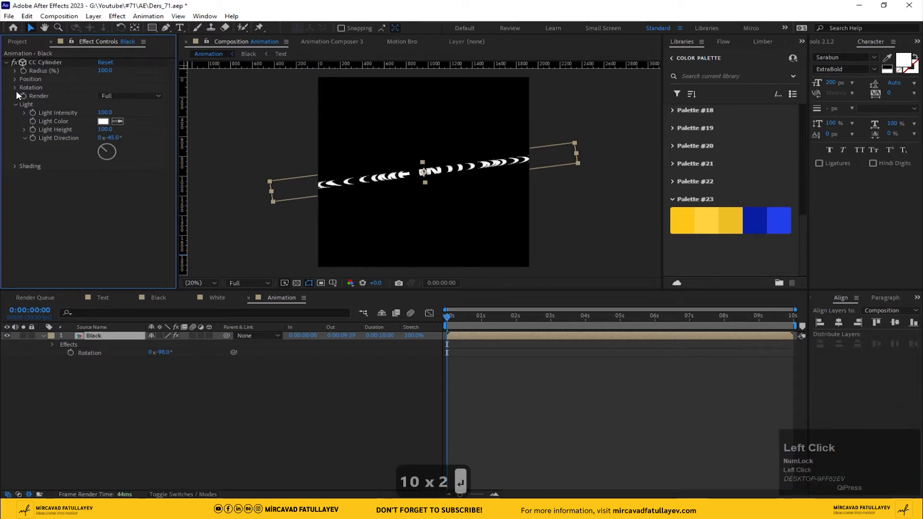
Step: Enable Collapse Transformations for the Black layer and set its CC Cylinder Render option to Outside
left_click(159, 335)
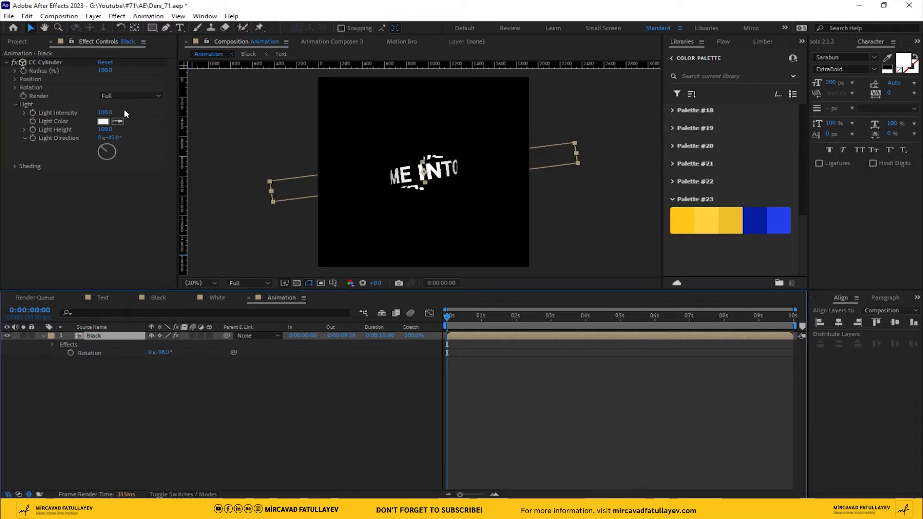
left_click(125, 337)
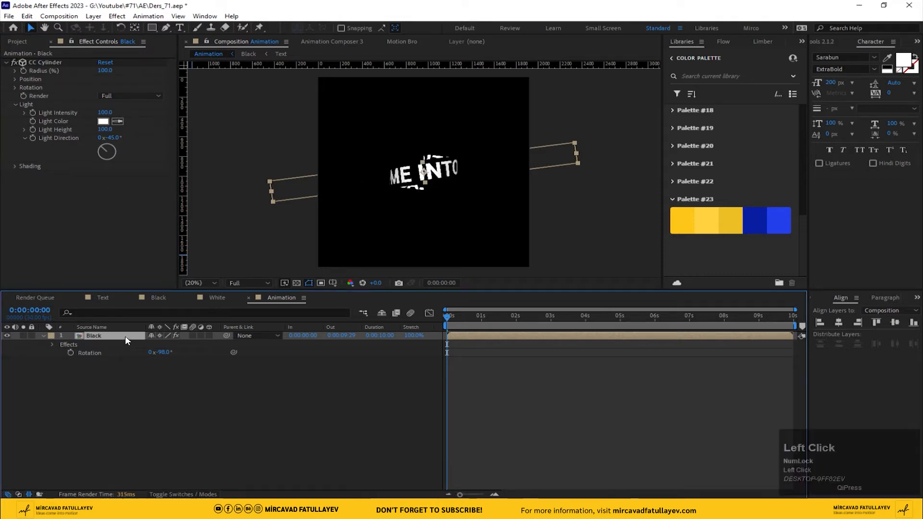
left_click(132, 96)
left_click(136, 118)
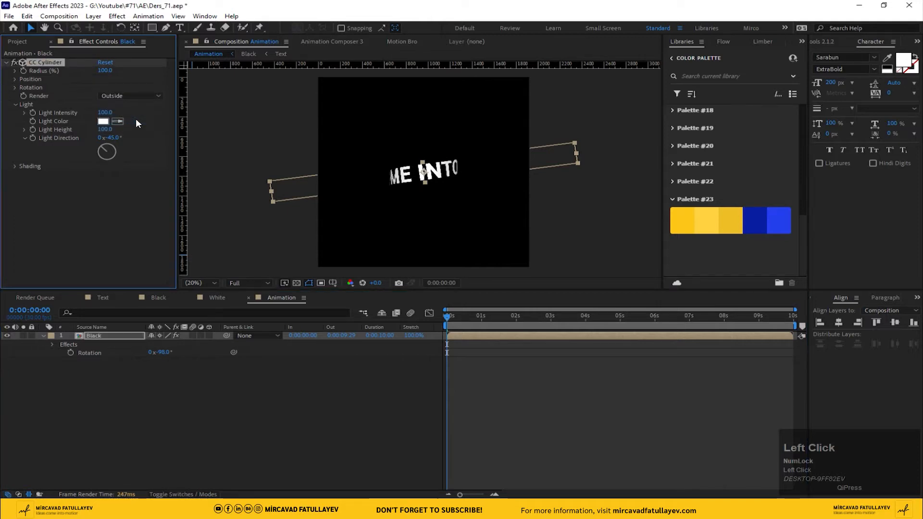
Step: Set the Black layer's CC Cylinder rotation to -5° on X, 80° on Y and 9° on Z
left_click(15, 87)
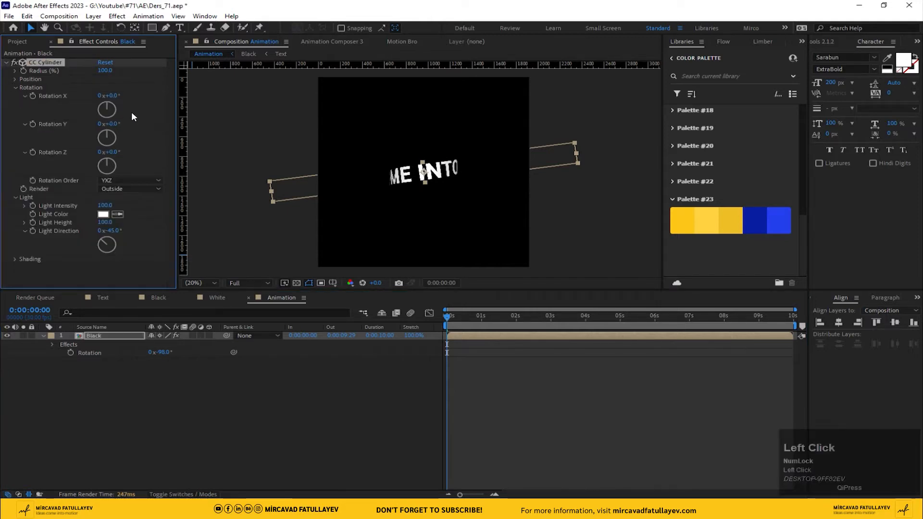
left_click_drag(114, 96, 120, 123)
left_click_drag(115, 124, 112, 124)
left_click(115, 124)
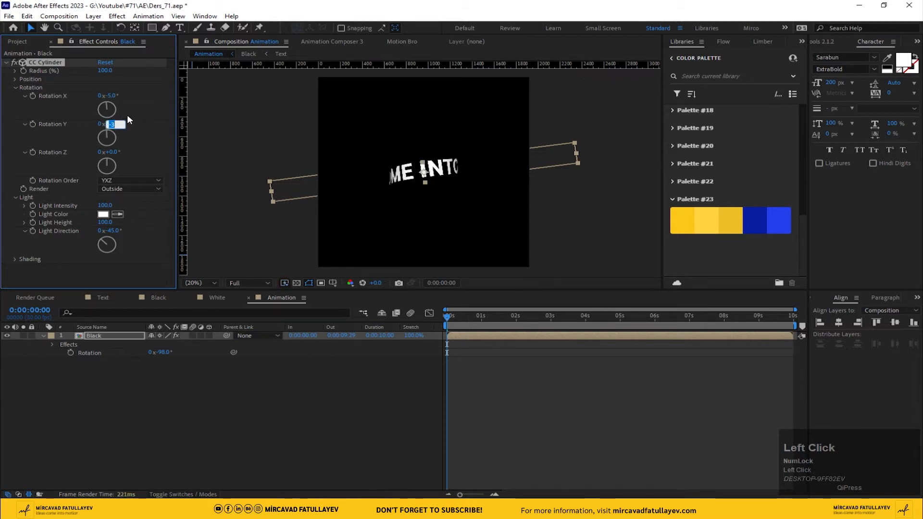
type("80")
key("Return")
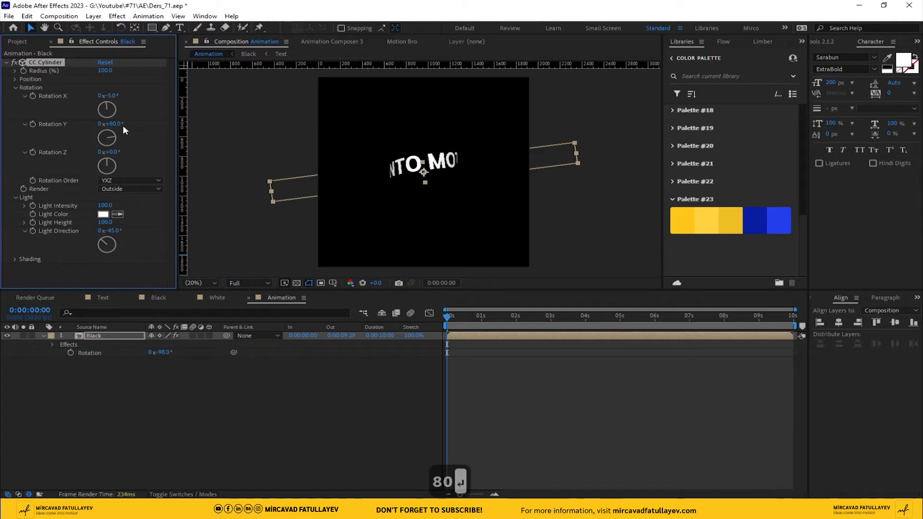
left_click_drag(114, 152, 114, 152)
left_click(115, 152)
type("9")
key("Return")
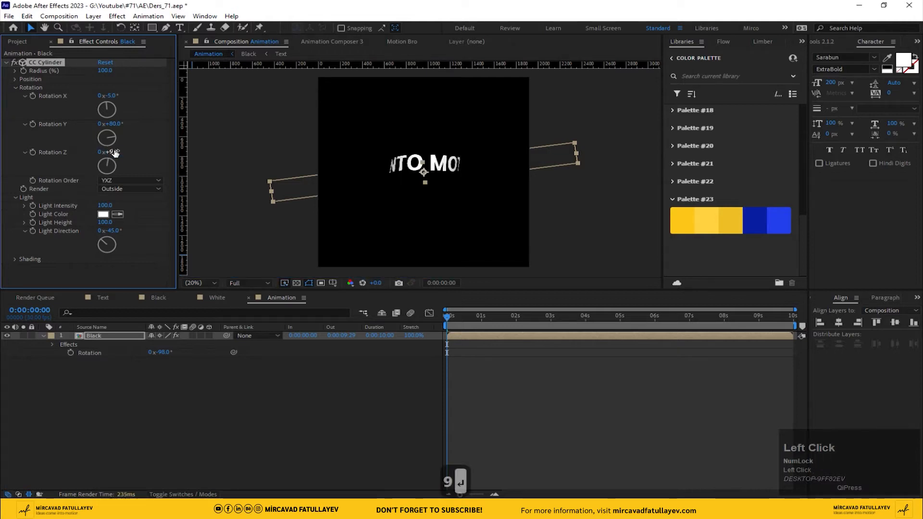
Step: Preview the cylinder animation and scale the Black layer to 60%
left_click(174, 363)
key("space")
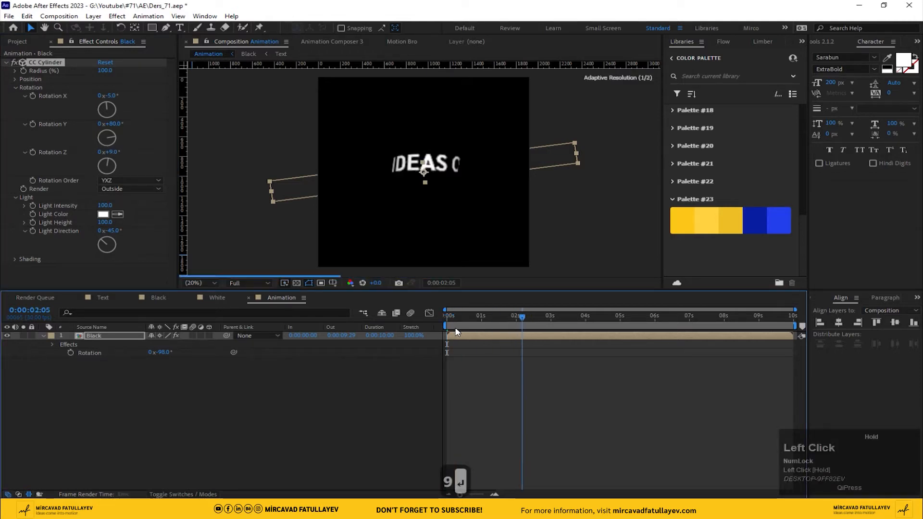
key("s")
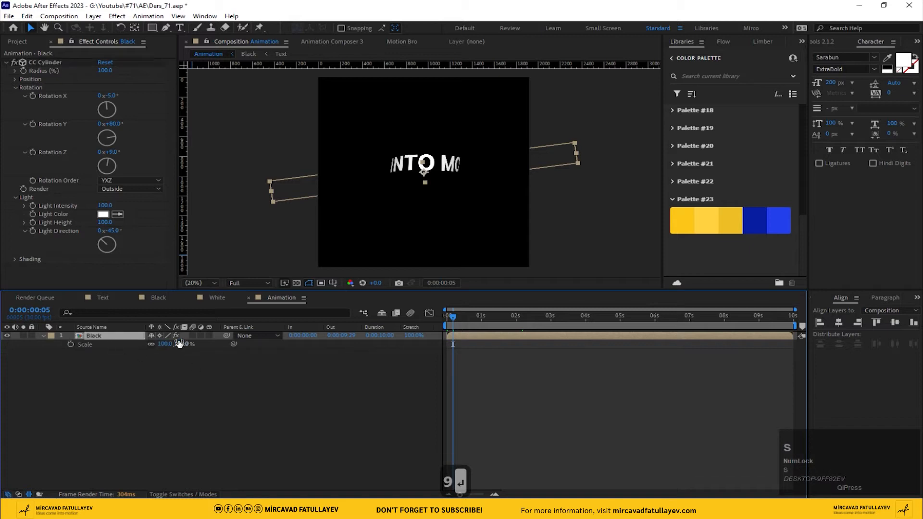
left_click_drag(178, 343, 162, 347)
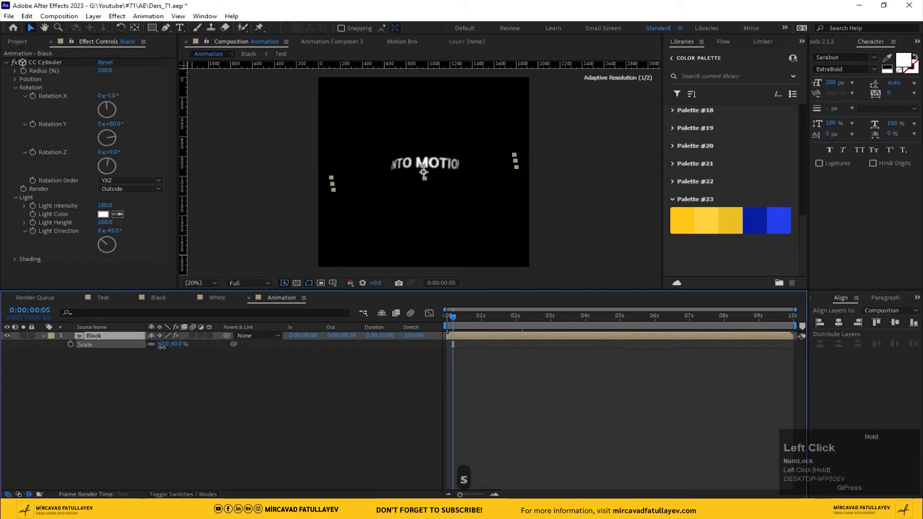
left_click_drag(457, 326, 411, 330)
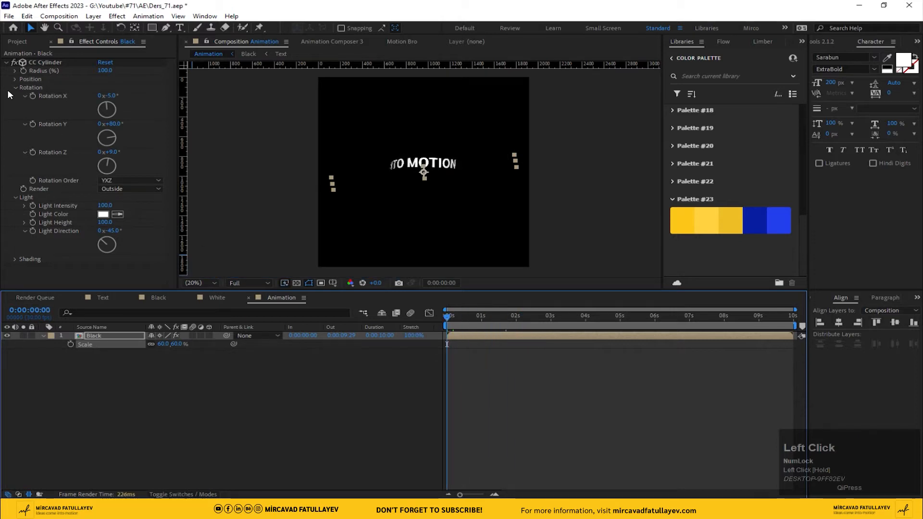
Step: Set the Position Z of the Black layer's CC Cylinder effect to -800
left_click(15, 79)
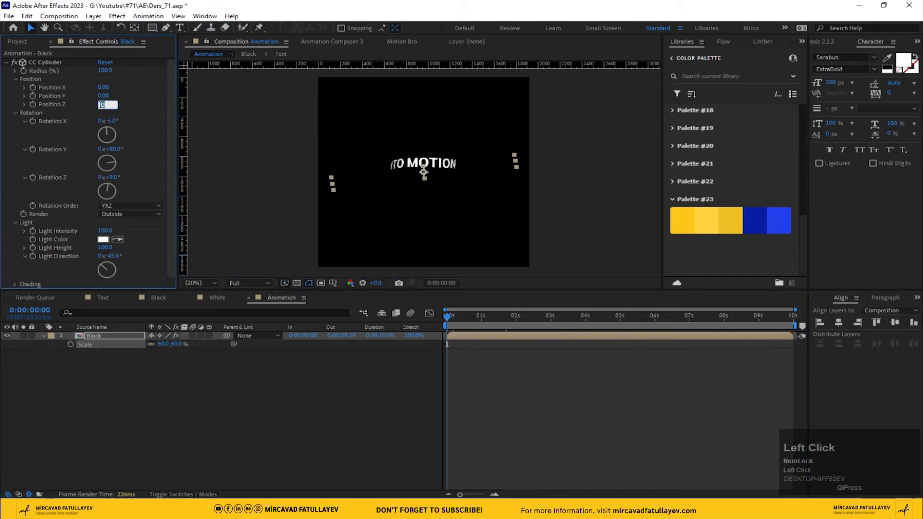
type("-800")
key("Return")
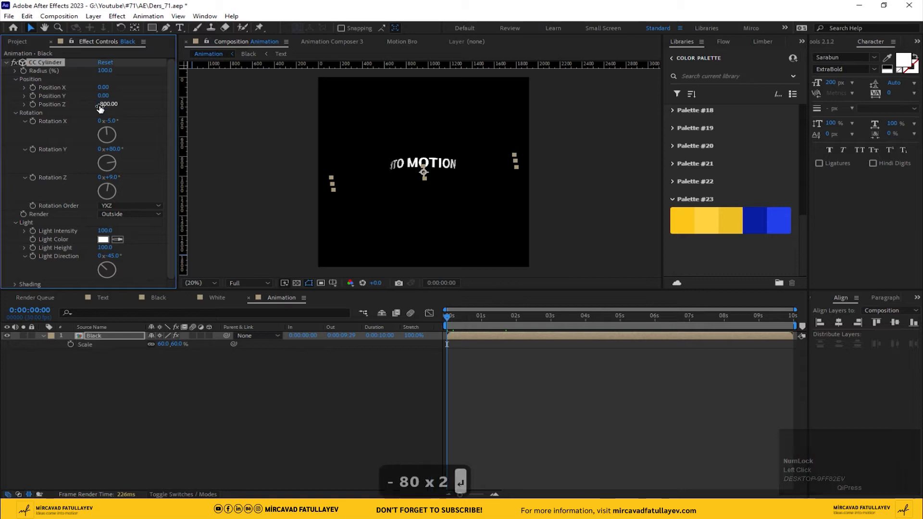
Step: Lower the preview resolution to Quarter, play the Animation composition and return to its first frame
mouse_move(452, 327)
left_mouse_down()
mouse_move(498, 316)
mouse_move(464, 315)
left_mouse_up()
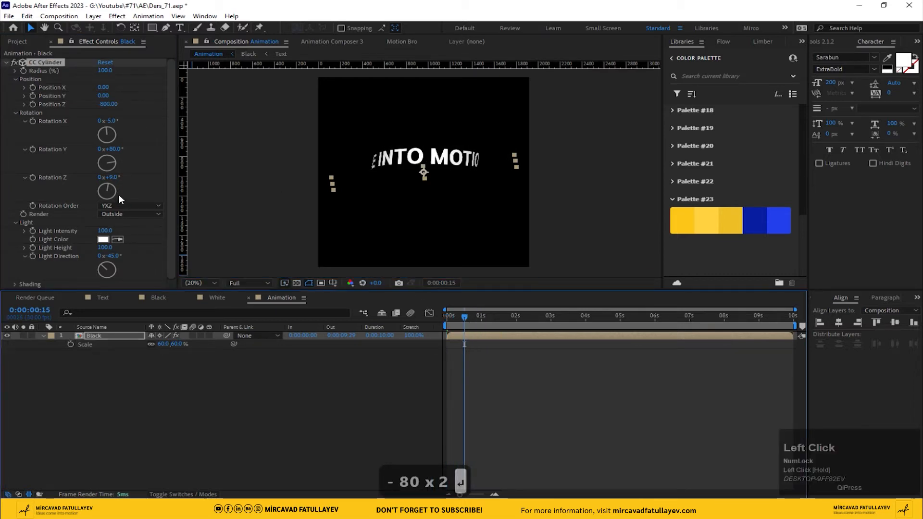
key("space")
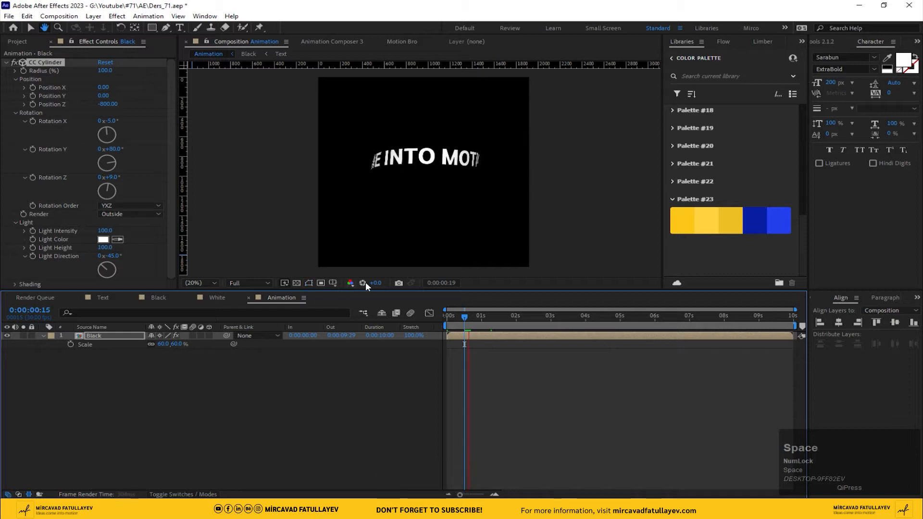
left_click(482, 315)
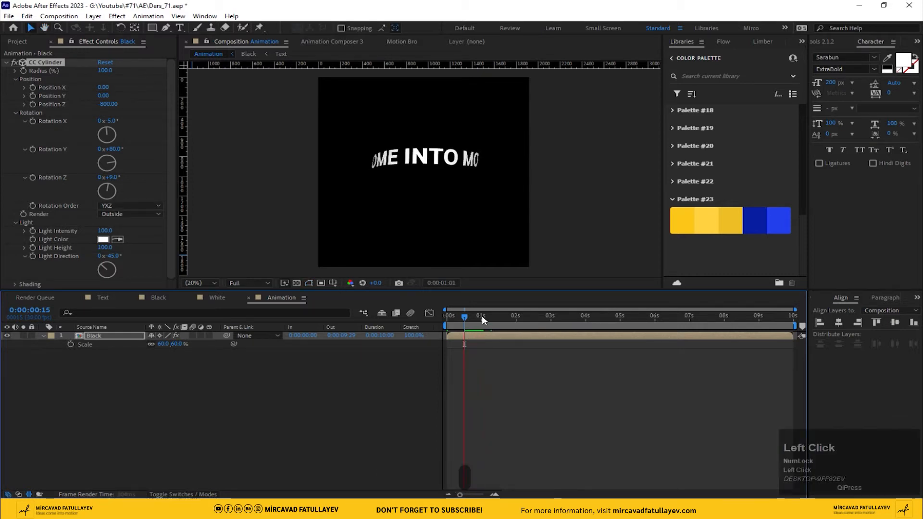
left_click(255, 282)
left_click(258, 332)
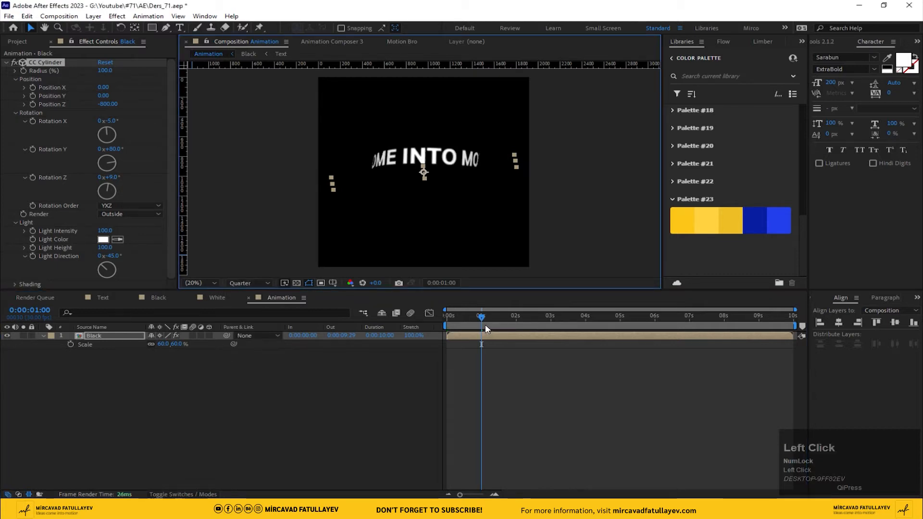
key("space")
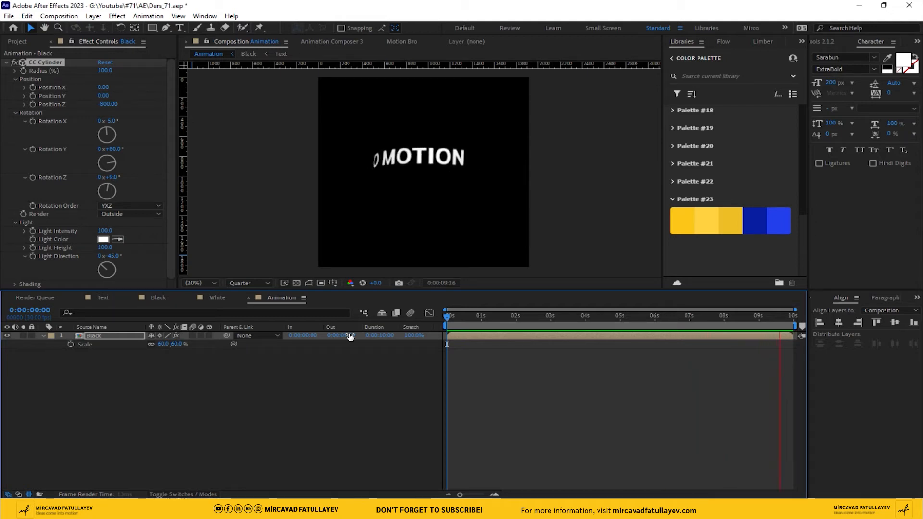
left_click_drag(460, 319, 441, 316)
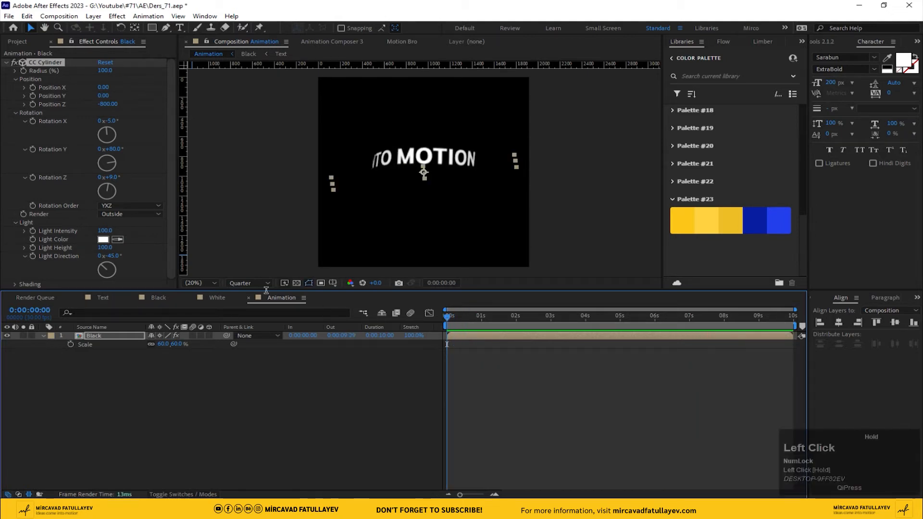
Step: Duplicate the Black layer and replace the lower copy's source with the White composition
left_click(17, 42)
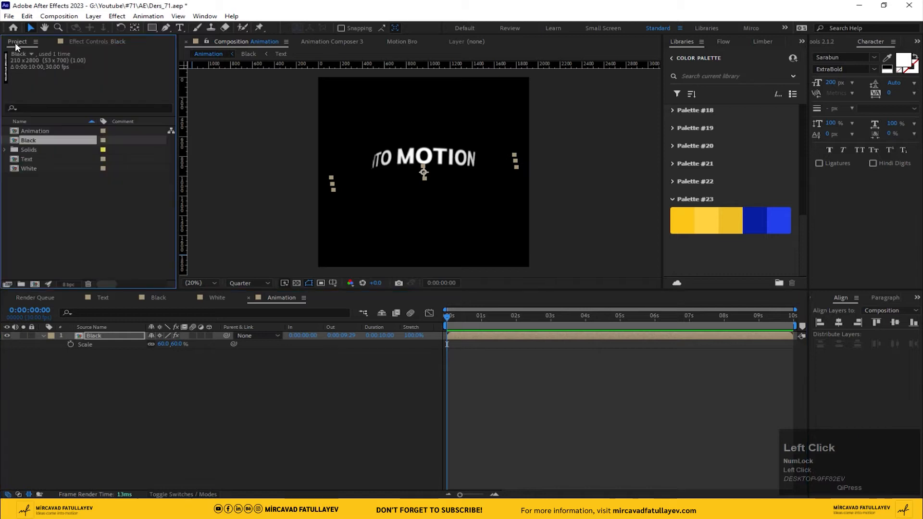
left_click(97, 332)
key("ctrl+d")
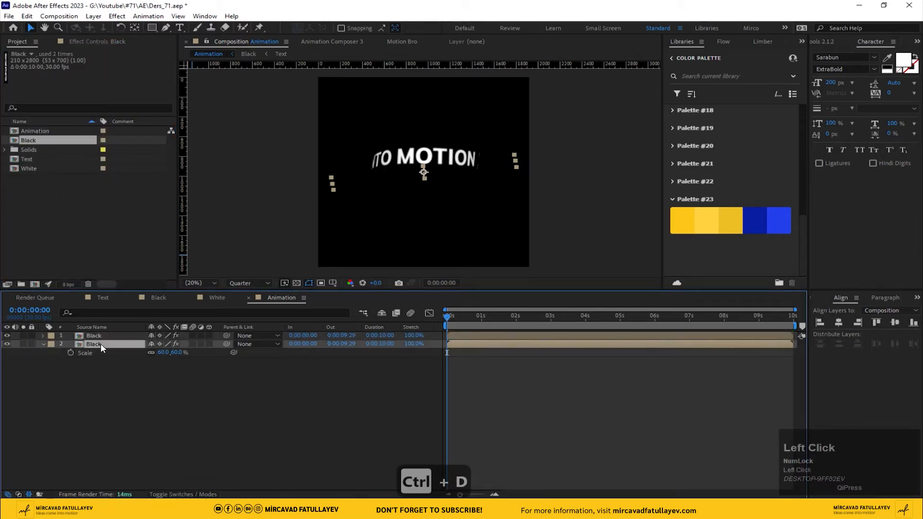
left_click(30, 168)
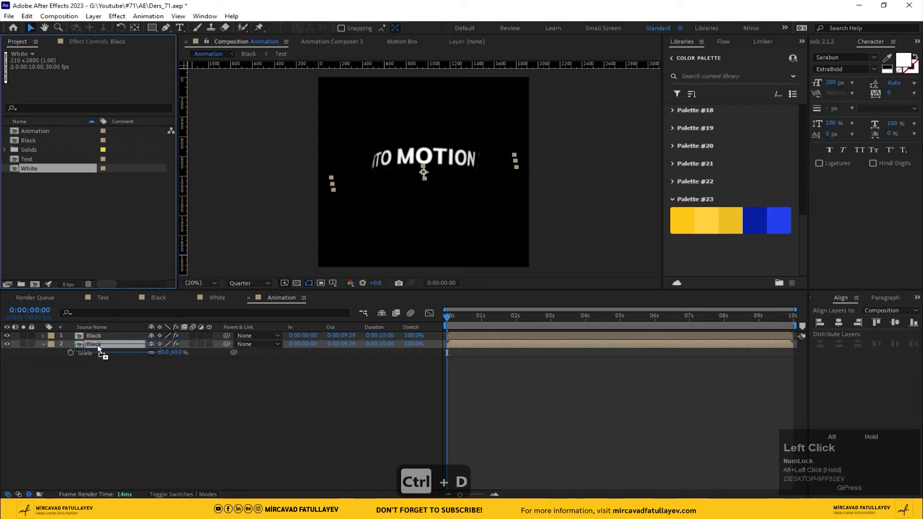
left_click_drag(98, 347, 97, 342)
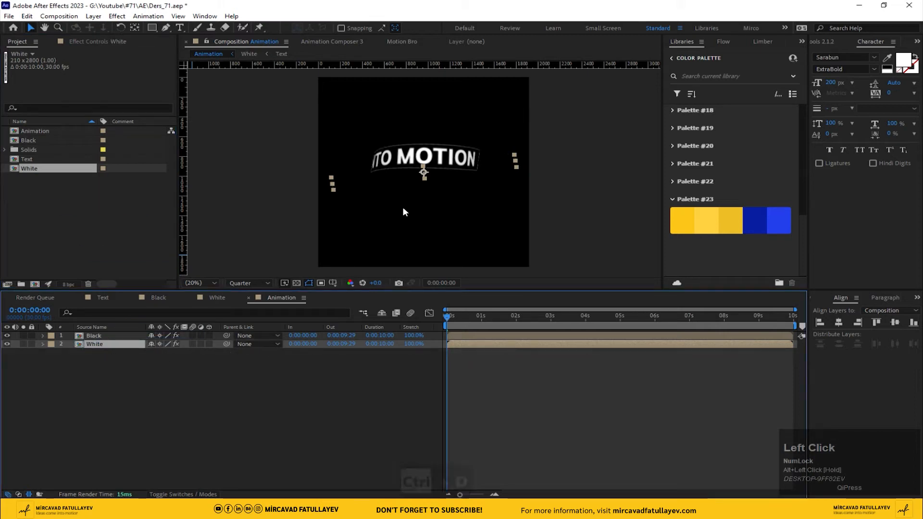
Step: Move the White strip just below the Black strip and set its CC Cylinder Render option to Inside
mouse_move(422, 173)
left_mouse_down()
mouse_move(423, 196)
mouse_move(424, 188)
left_mouse_up()
left_click(100, 42)
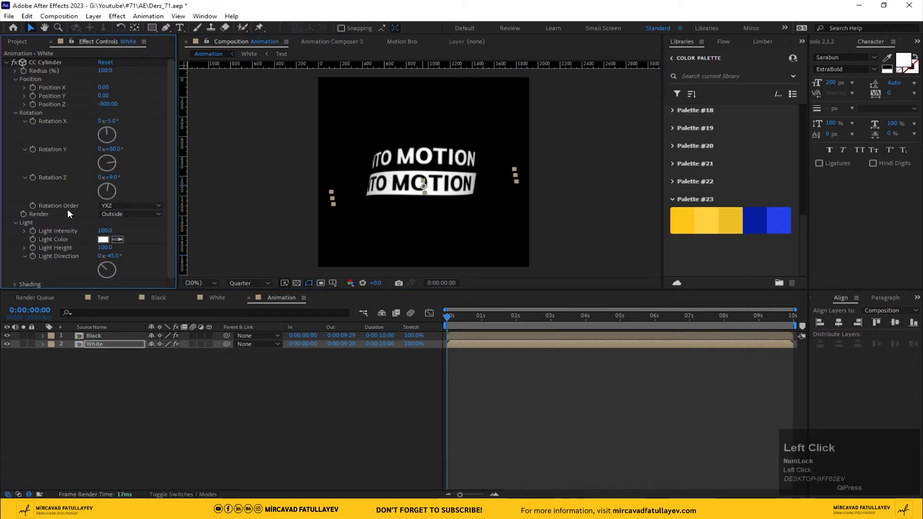
left_click(155, 217)
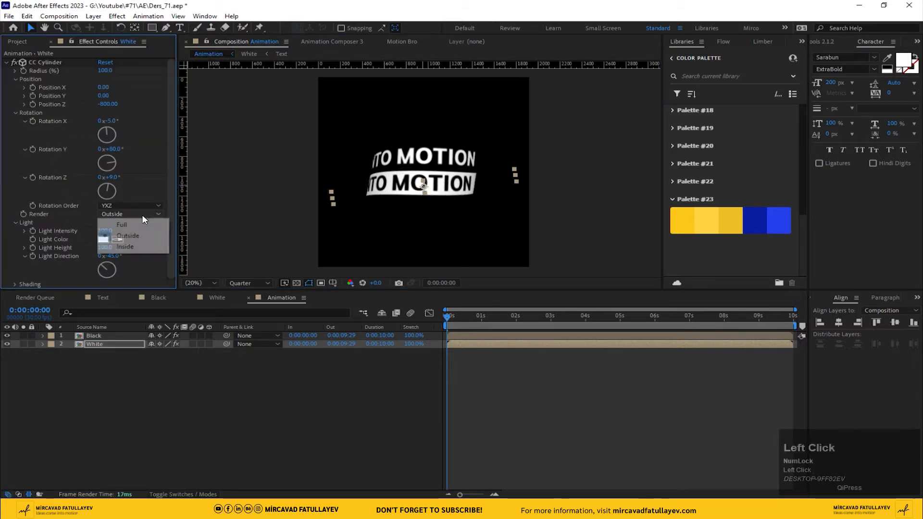
left_click(142, 246)
Step: Show the transparency grid and move the White strip up until its end joins the underside of the Black band
scroll(441, 228, "up", 2)
middle_click(411, 196)
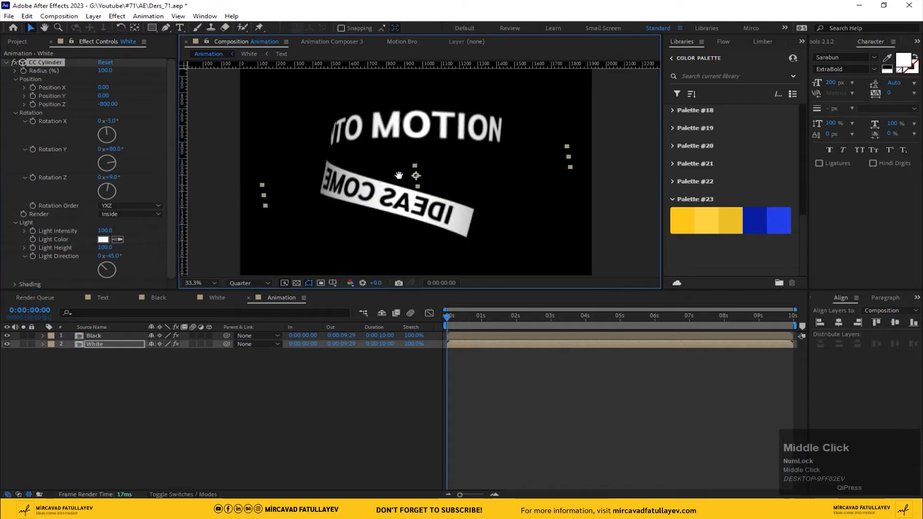
left_click(296, 283)
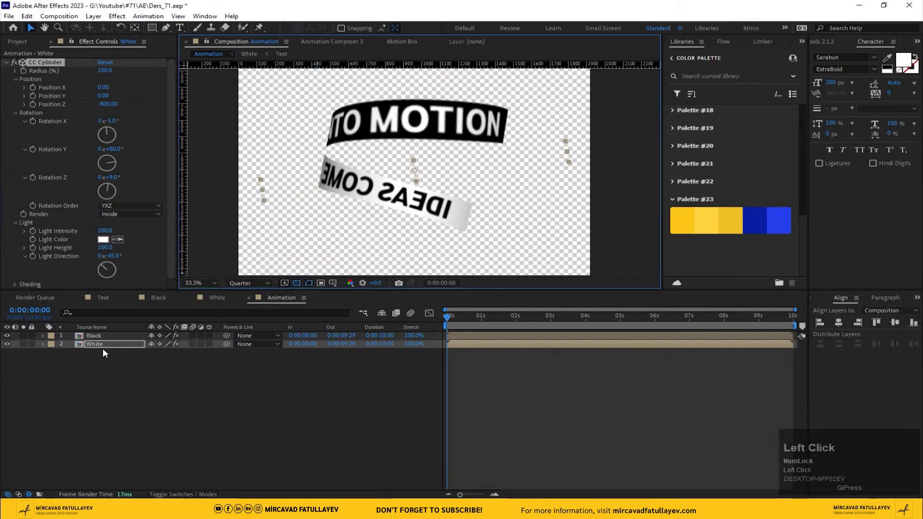
middle_click(411, 185)
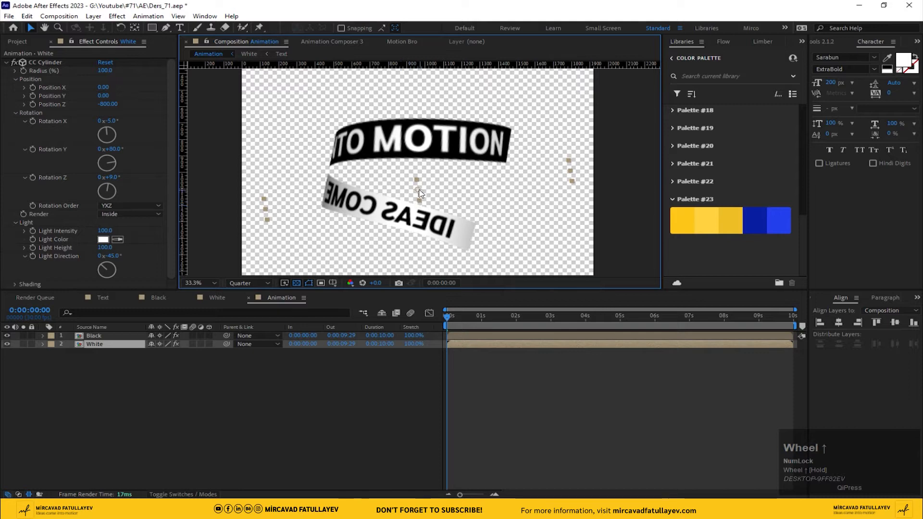
left_click_drag(419, 194, 425, 164)
scroll(351, 179, "up", 3)
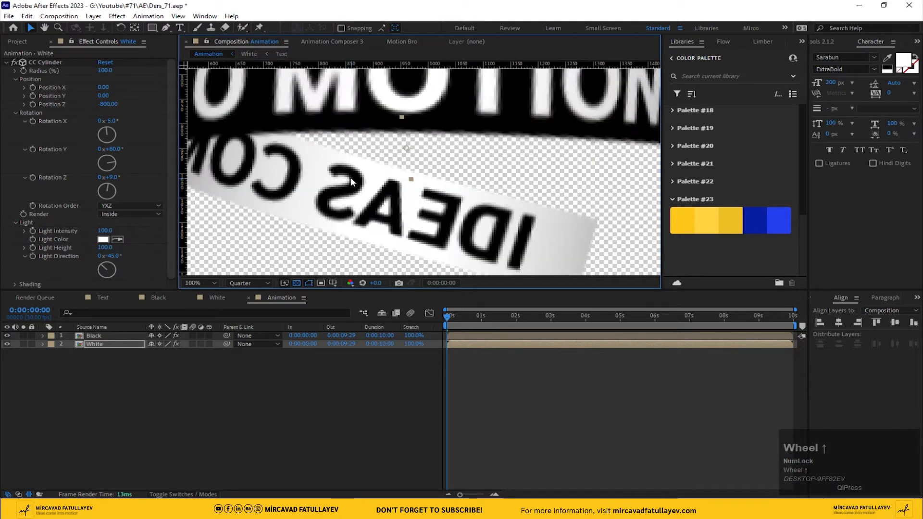
middle_click(447, 173)
scroll(405, 184, "down", 4)
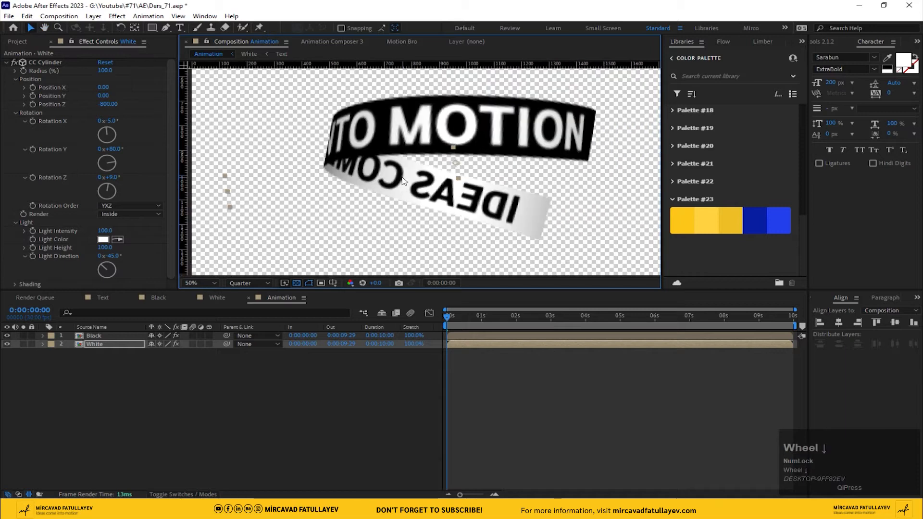
Step: Fit the Animation composition in the viewer and play it to check how the joined bands loop
left_click(200, 283)
left_click(203, 294)
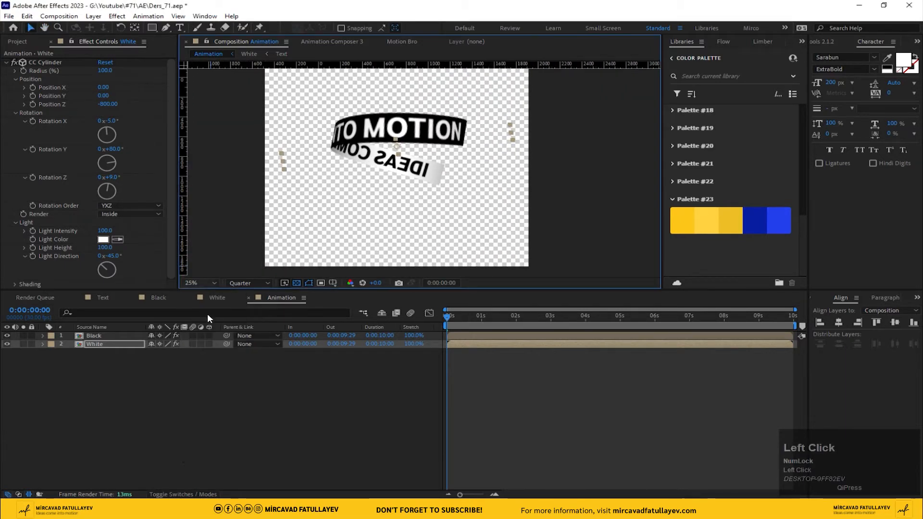
key("space")
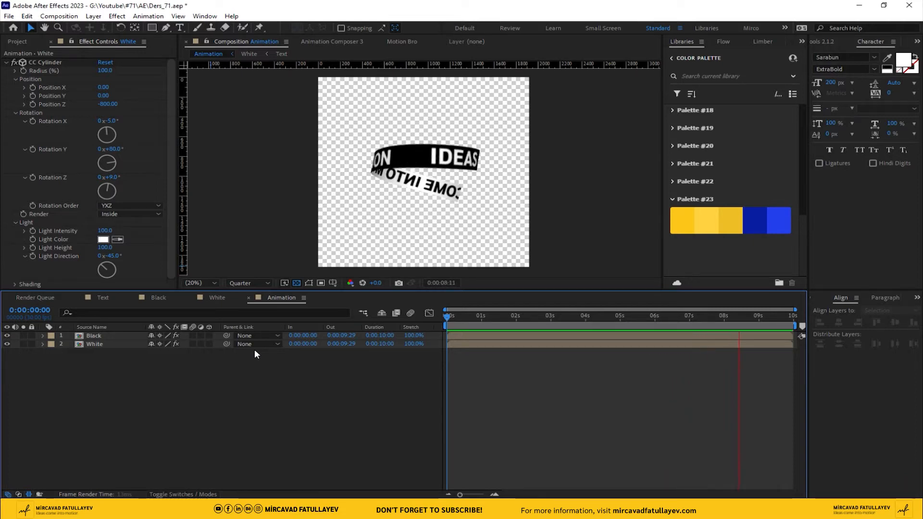
key("space")
left_click(101, 67)
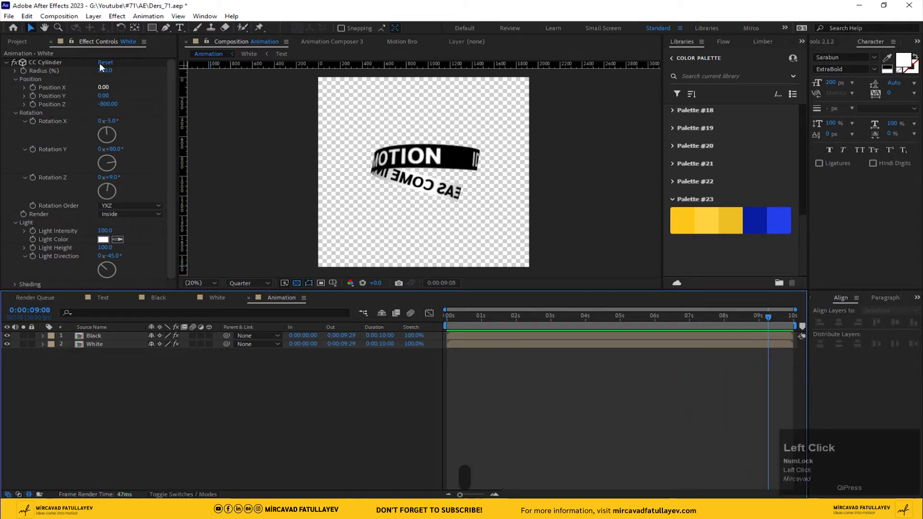
Step: Create a new 1920 x 1920 composition named Animation_2 at 30 fps with a 10-second duration
left_click(59, 16)
left_click(80, 37)
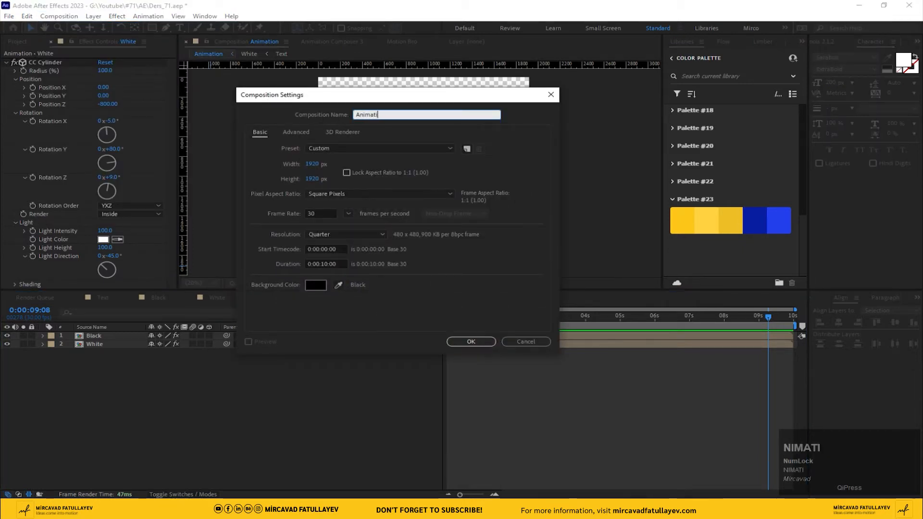
type("Animation_2")
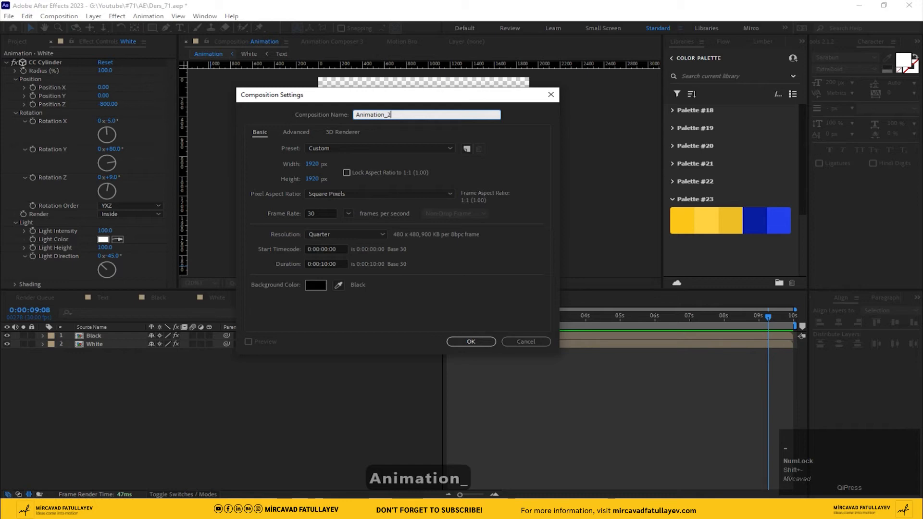
left_click(471, 341)
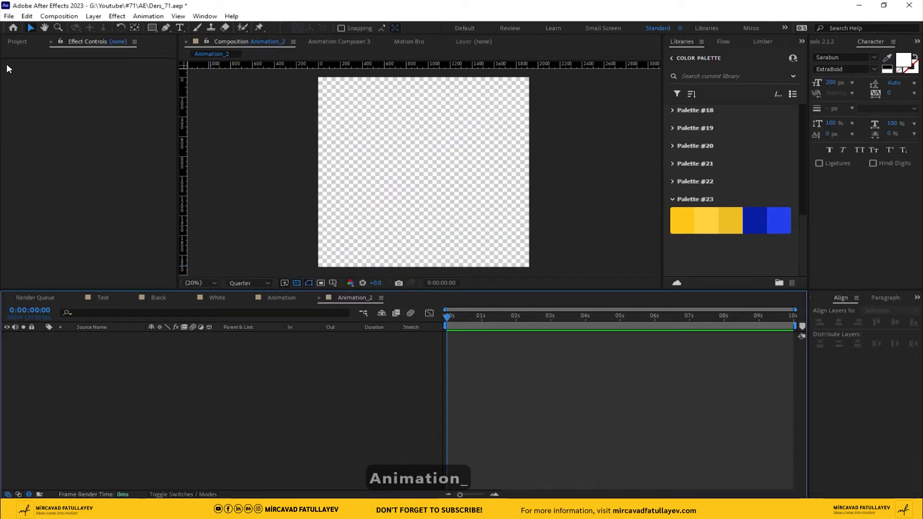
Step: Add the Animation composition as a layer in the Animation_2 timeline
left_click(12, 43)
left_click(40, 133)
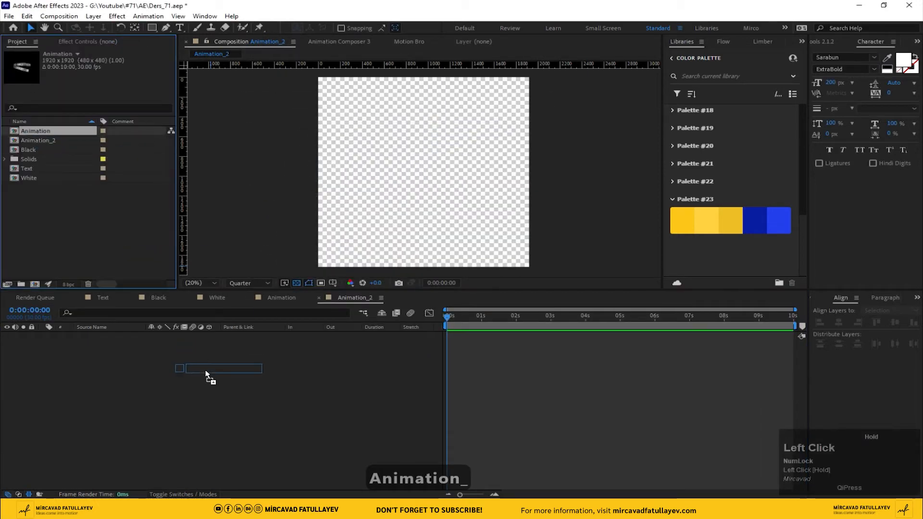
left_click_drag(206, 373, 208, 354)
left_click_drag(439, 198, 416, 204)
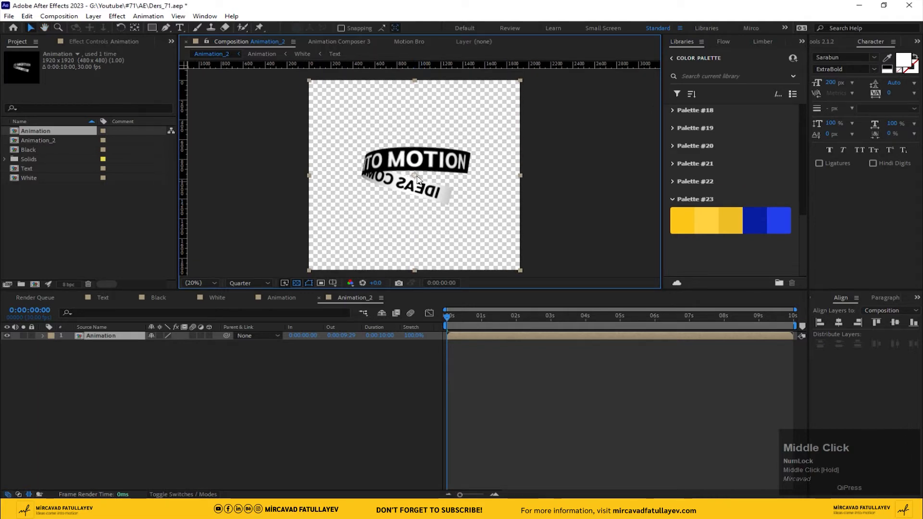
Step: Set the height of the Animation_2 composition to 1080 px
left_click(59, 16)
left_click(91, 38)
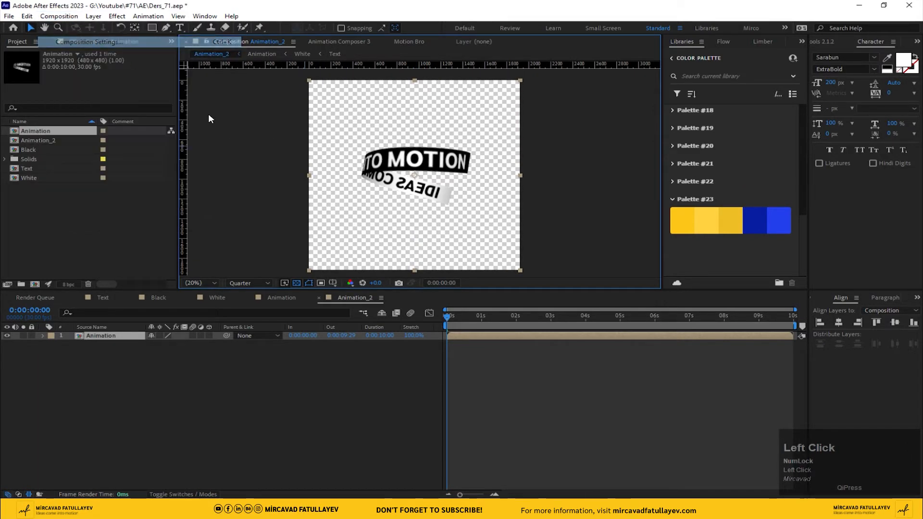
left_click(315, 179)
type("1080")
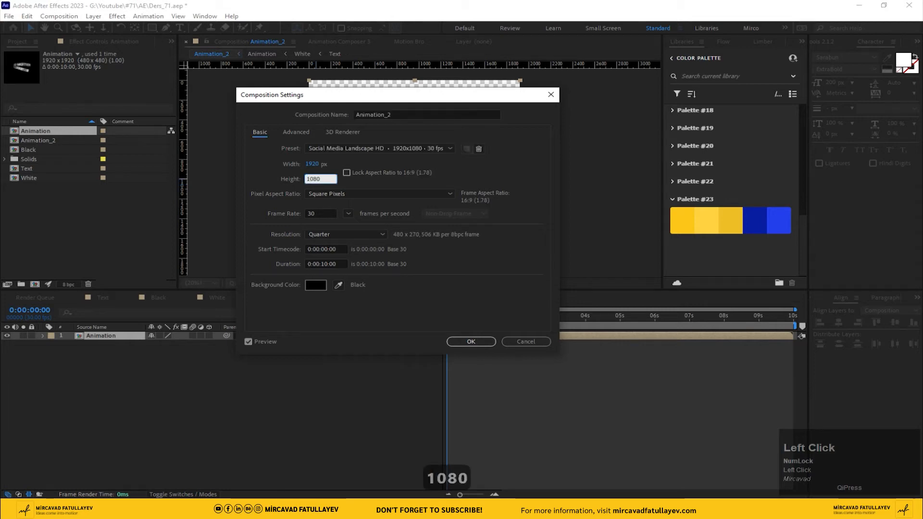
key("Return")
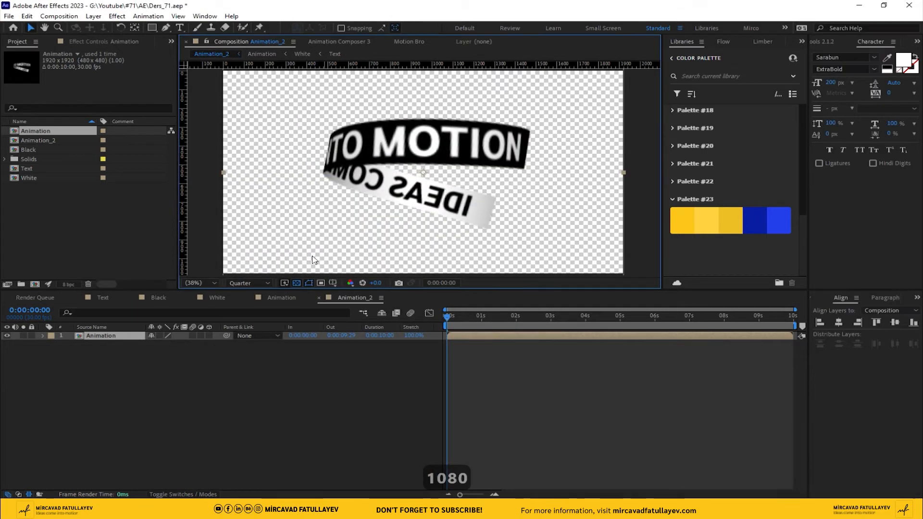
Step: Centre the Animation layer vertically in Animation_2 and set its scale to 50 percent
scroll(526, 227, "down", 1)
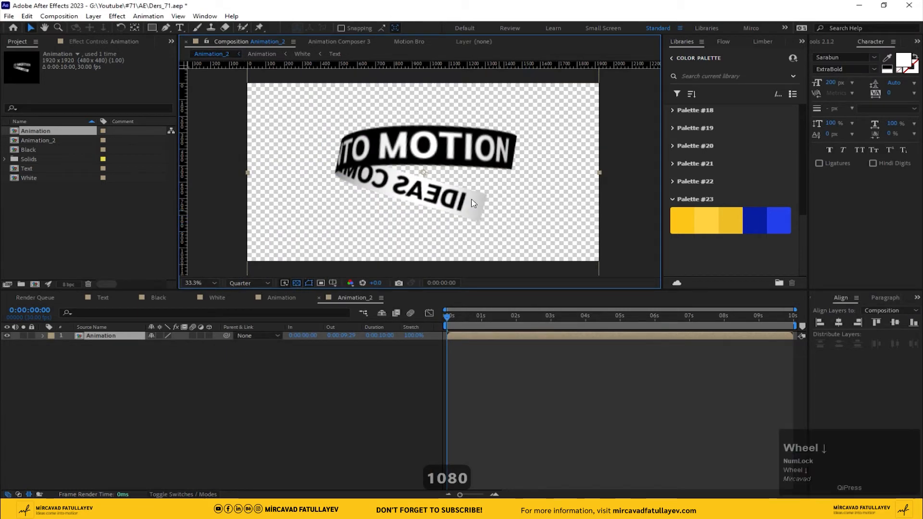
left_click(124, 335)
left_click(895, 323)
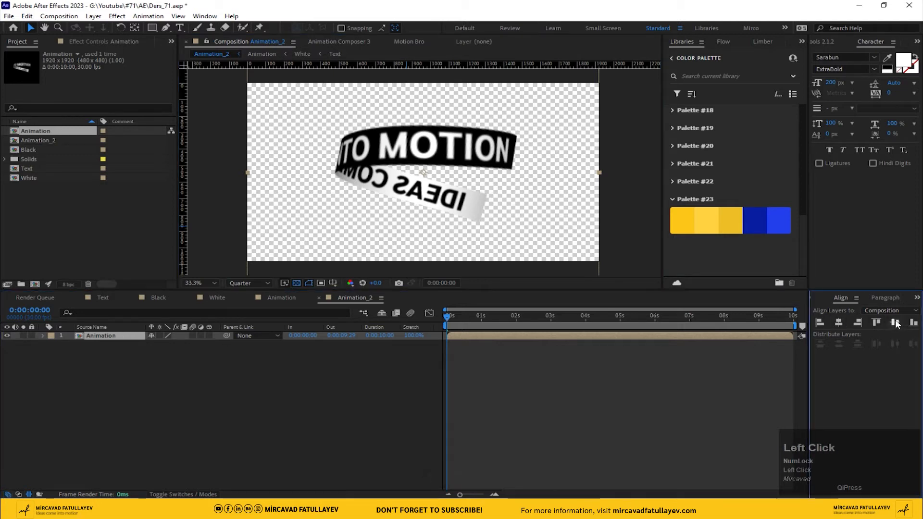
scroll(506, 205, "down", 2)
key("s")
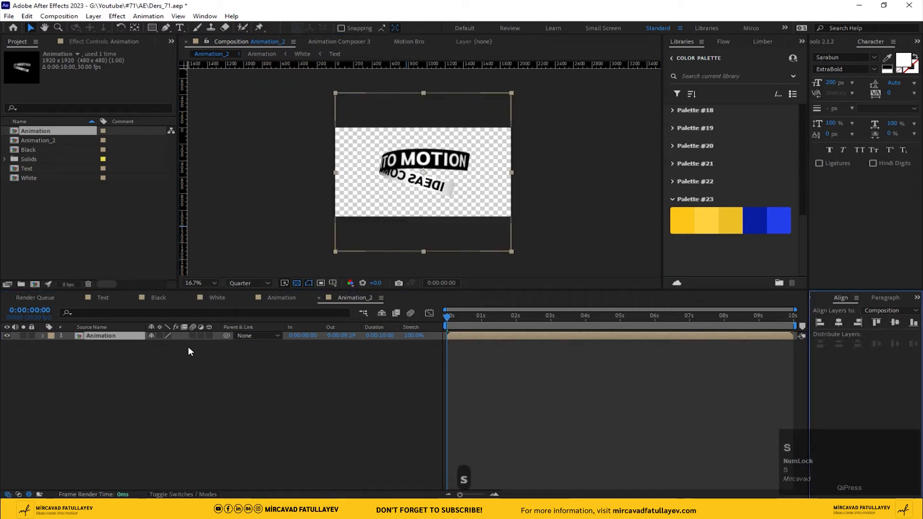
left_click(183, 344)
type("50")
key("Return")
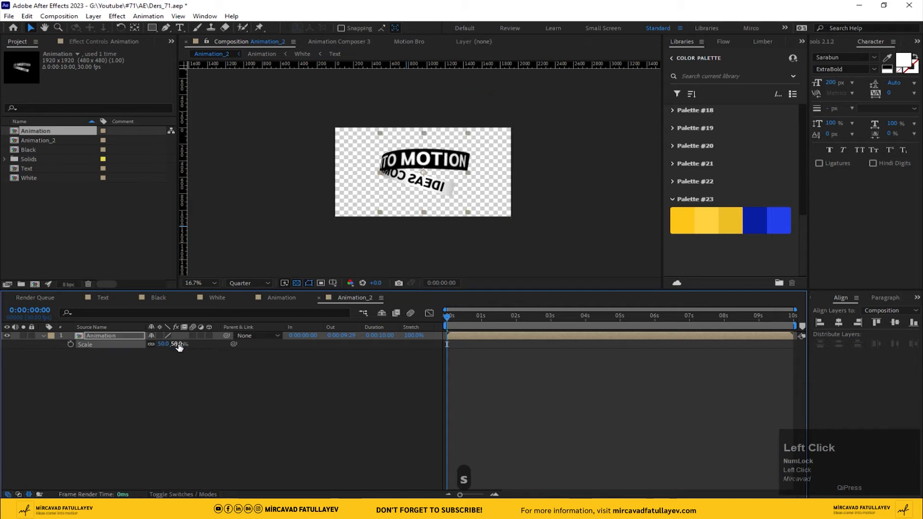
Step: Move the Animation layer straight up to the composition's upper edge and set its scale to 60 percent
scroll(379, 207, "up", 2)
middle_click(379, 206)
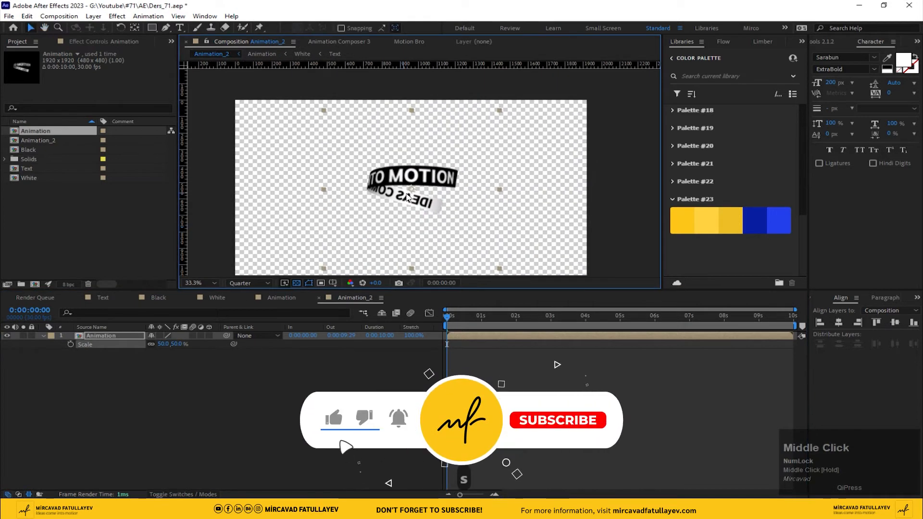
left_click_drag(412, 186, 412, 133)
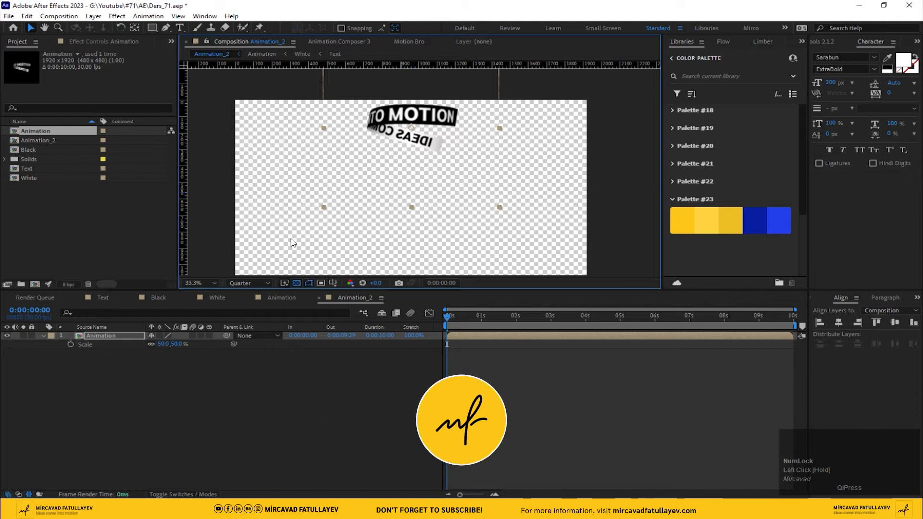
left_click(165, 347)
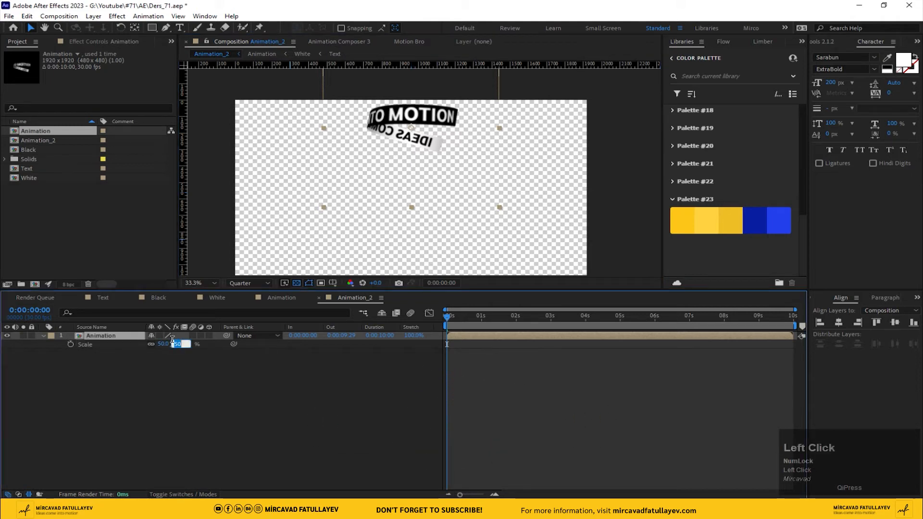
type("60.0,60.0")
key("Return")
Step: Duplicate the Animation layer twice and stack the copies straight below it so the three bands connect
left_click_drag(416, 129, 423, 172)
key("ctrl+d")
key("ctrl+d")
scroll(423, 168, "down", 1)
scroll(420, 161, "down", 3)
key("ctrl+d")
scroll(423, 172, "up", 2)
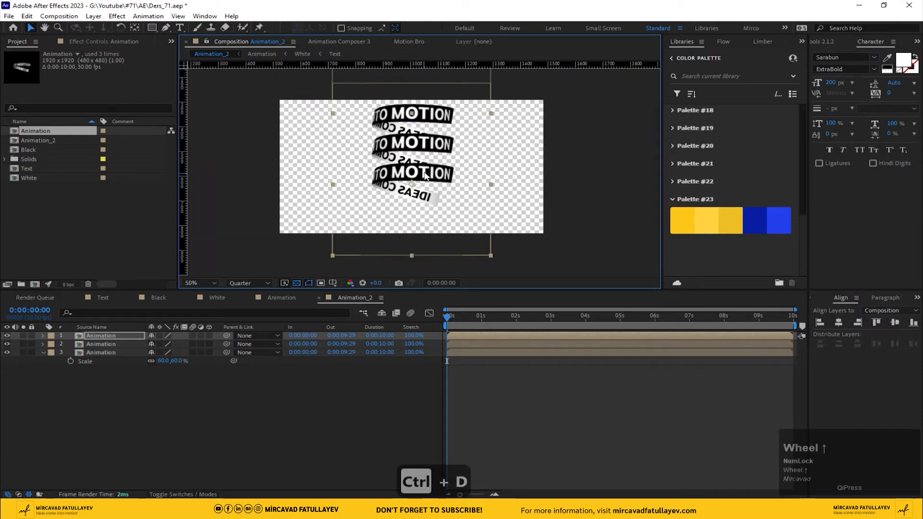
scroll(445, 179, "up", 1)
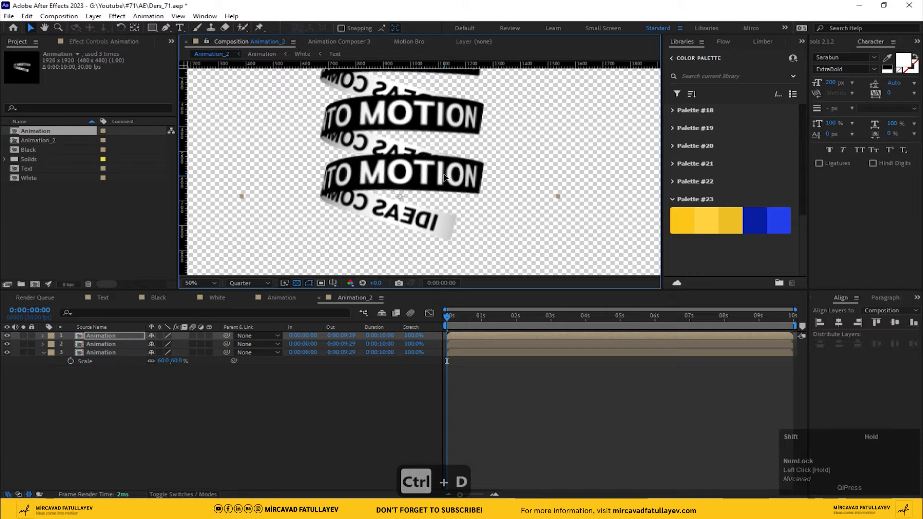
Step: Add two more copies of the Animation layer below, extending the column of bands past the composition's lower edge
key("ctrl+d")
left_click_drag(431, 180, 432, 262)
key("ctrl+d")
scroll(406, 197, "down", 2)
Step: Play the Animation_2 composition to check the stacked bands and return to its first frame
key("space")
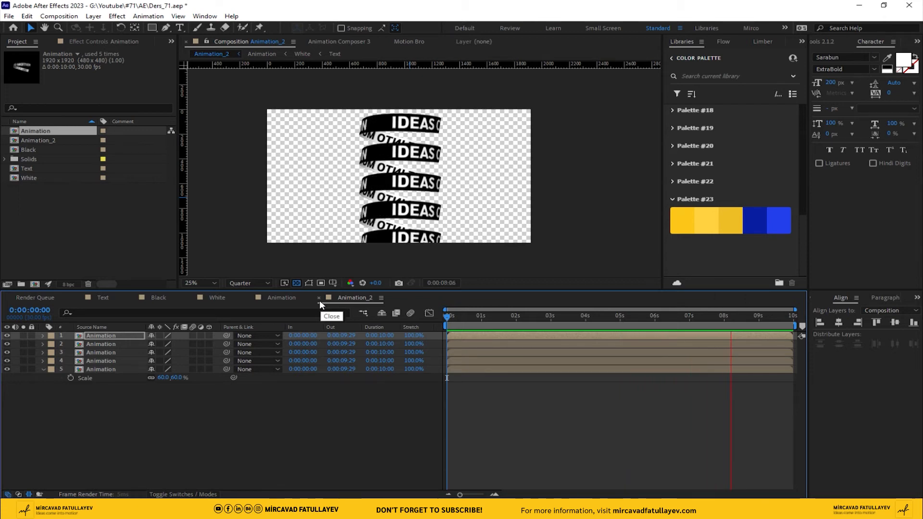
key("space")
left_click_drag(464, 314, 332, 335)
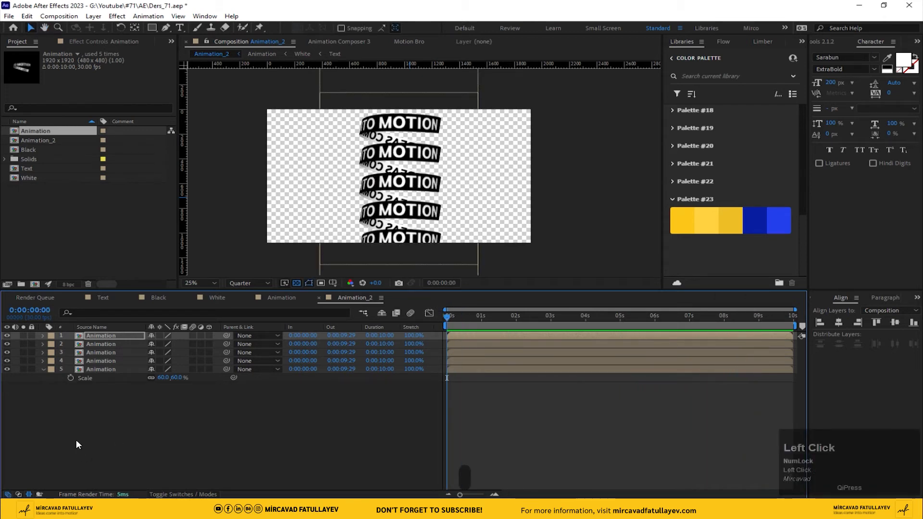
Step: Add an adjustment layer above the Animation layers in Animation_2 and name it mesh
right_click(105, 431)
mouse_move(190, 312)
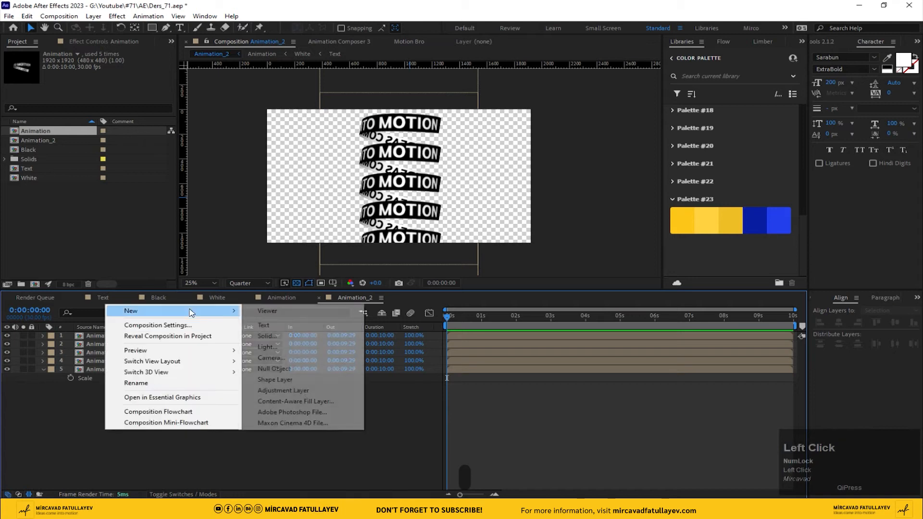
left_click(308, 390)
key("Return")
type("mes")
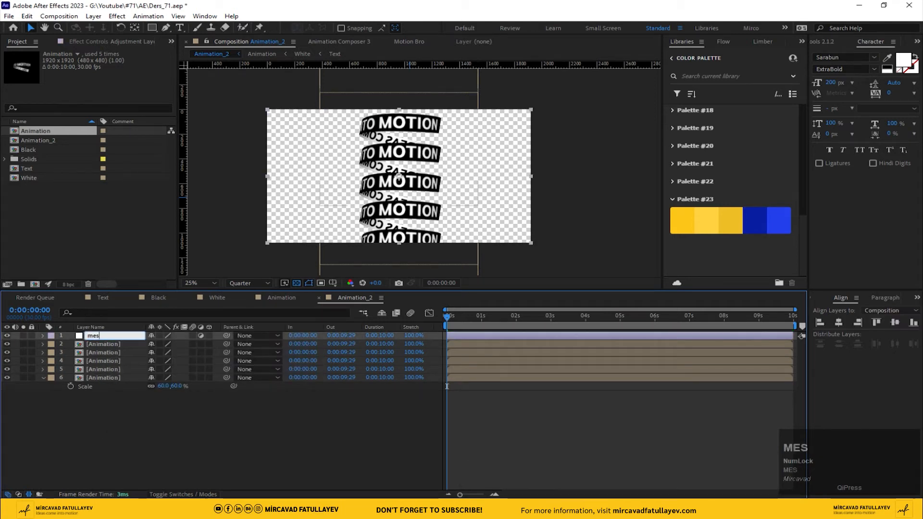
type("h")
key("Return")
Step: Apply the Mesh Warp effect to the mesh layer with Rows 1, Columns 1 and Quality 10
key("ctrl+space")
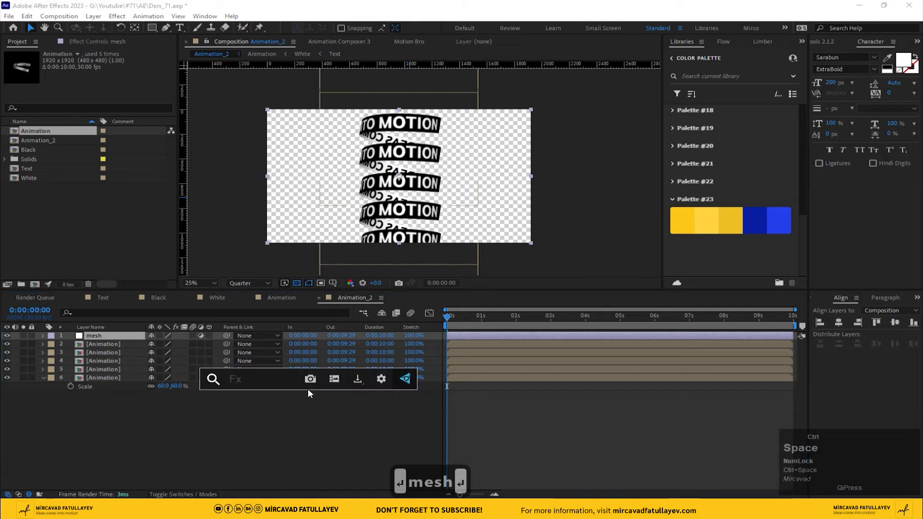
type("mes")
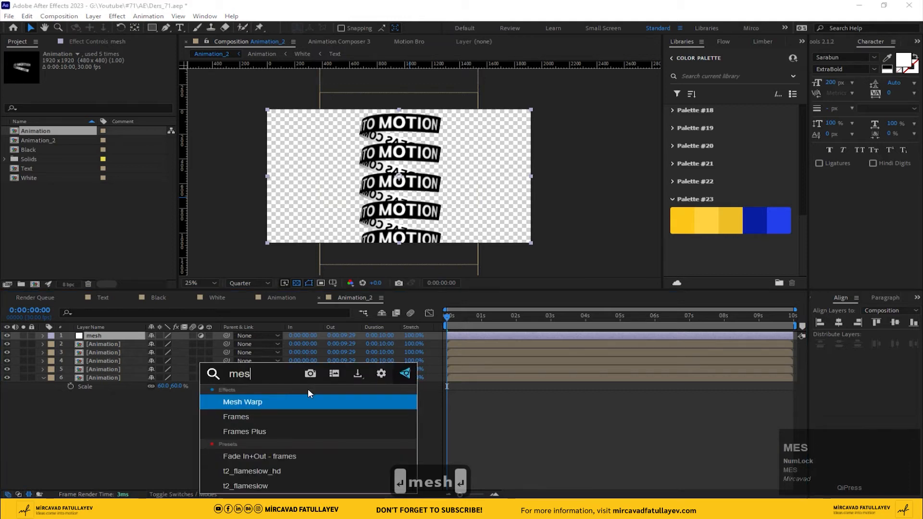
key("Return")
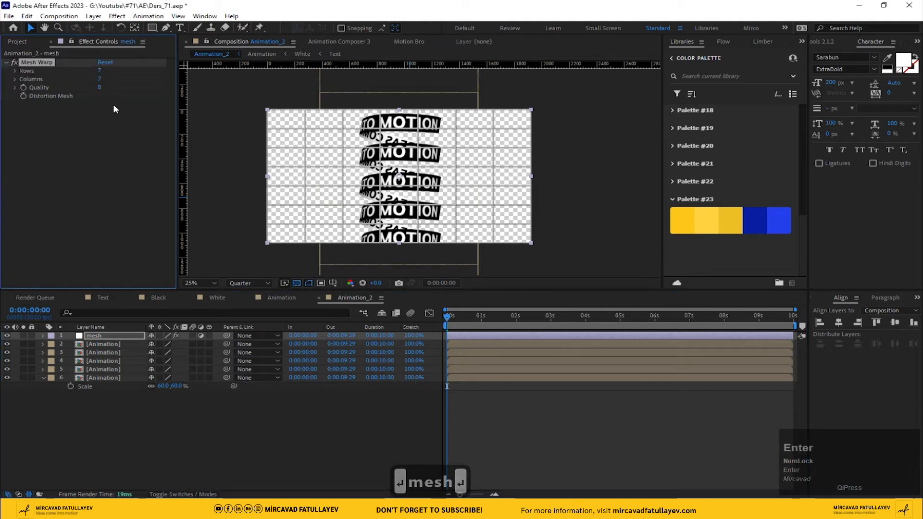
left_click(99, 72)
type("1")
key("Tab")
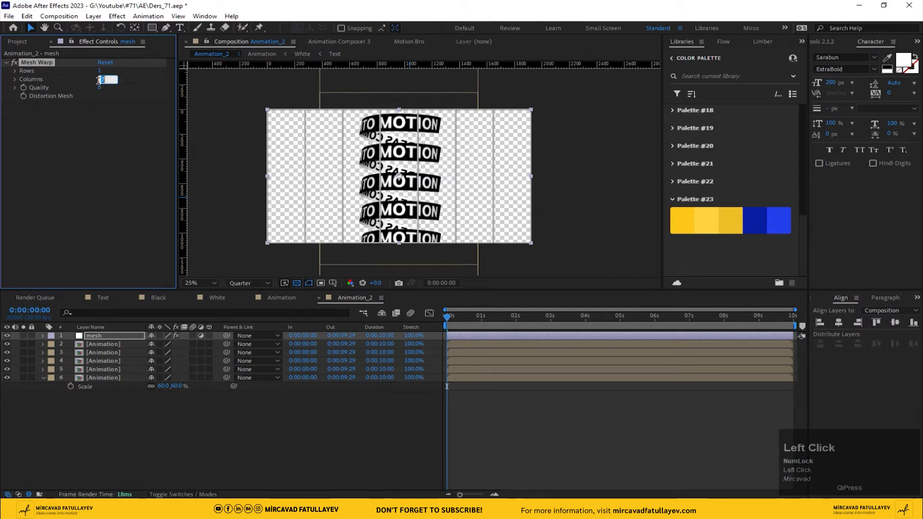
type("1")
key("Tab")
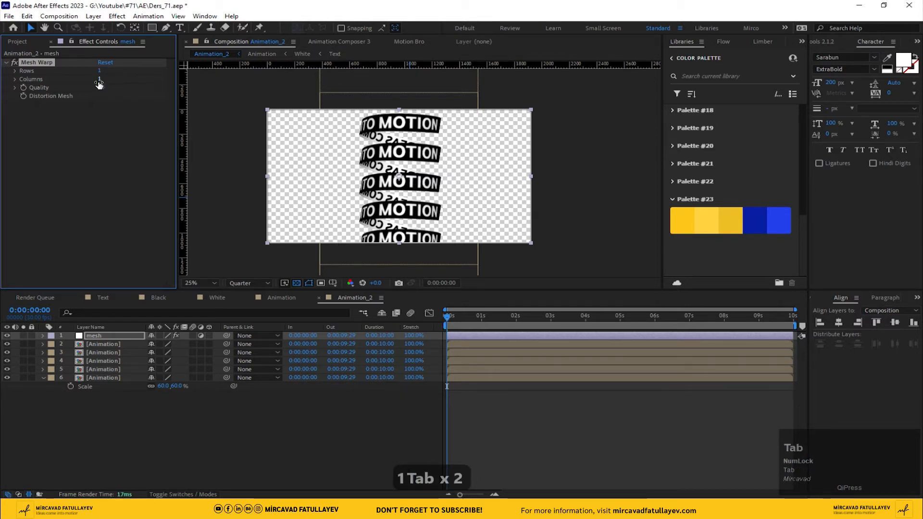
left_click(34, 61)
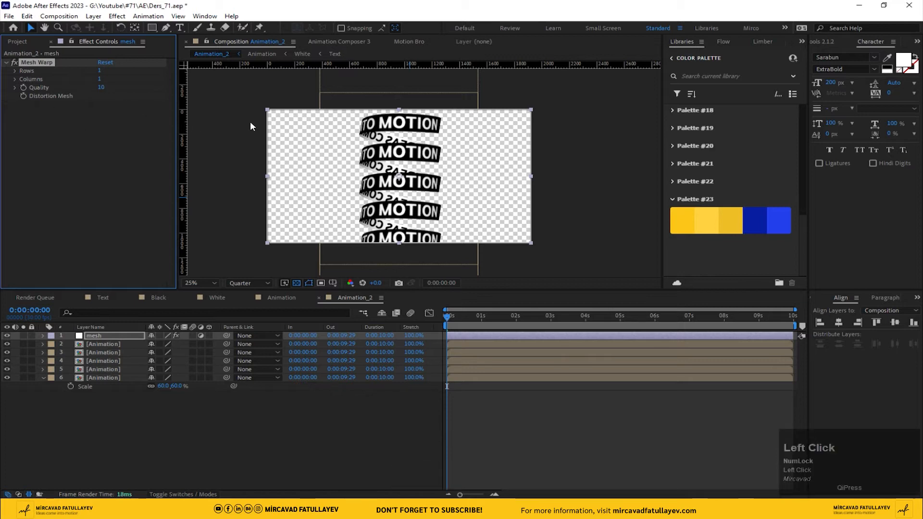
Step: Move the two bottom corners of the Mesh Warp grid inward to narrow the lower end of the band column
left_click(267, 110)
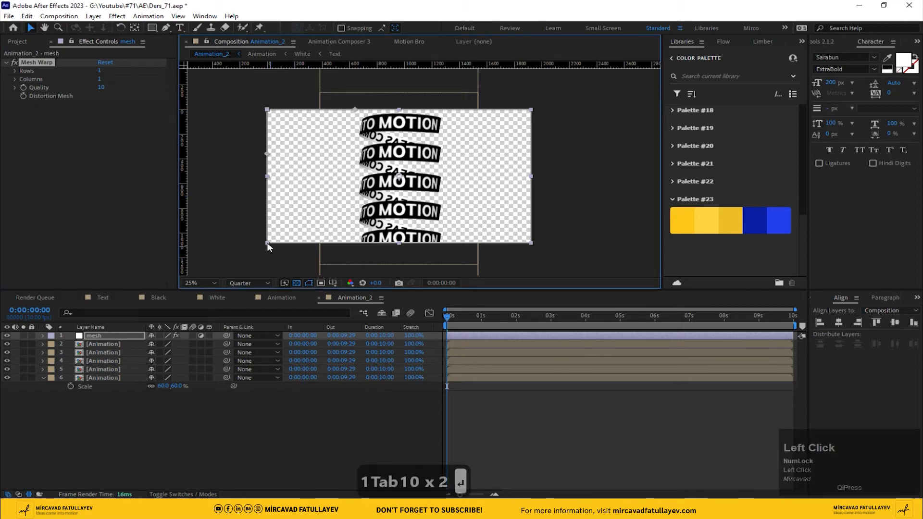
left_click_drag(267, 244, 304, 244)
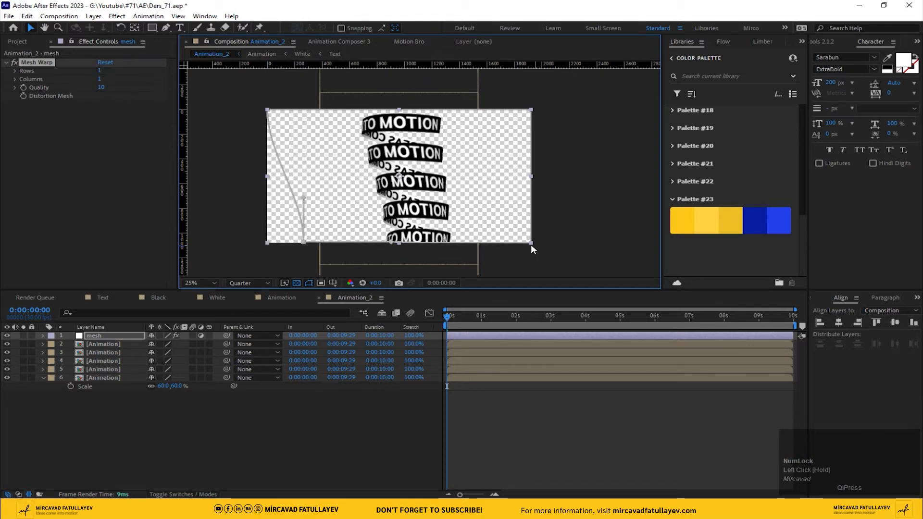
left_click_drag(530, 243, 481, 243)
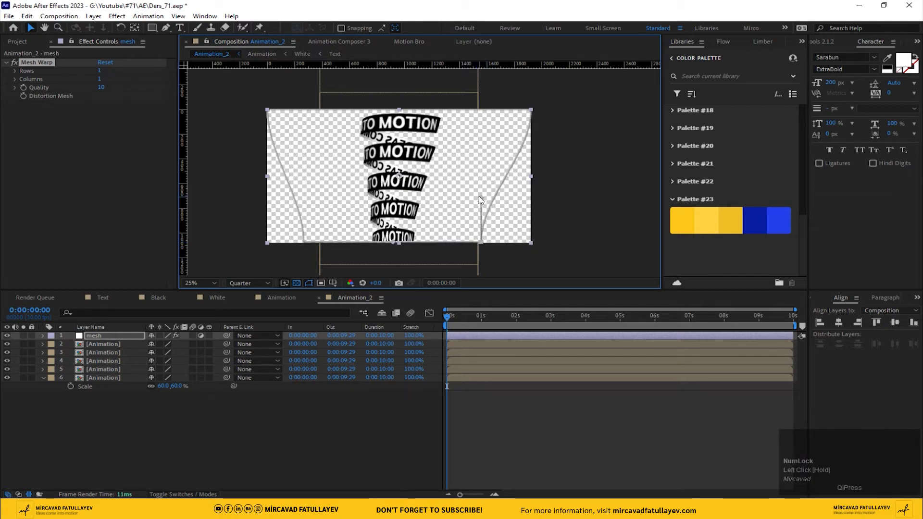
Step: Move the two top corners of the Mesh Warp grid outward past the composition's edges to widen the upper bands
left_click_drag(531, 110, 563, 110)
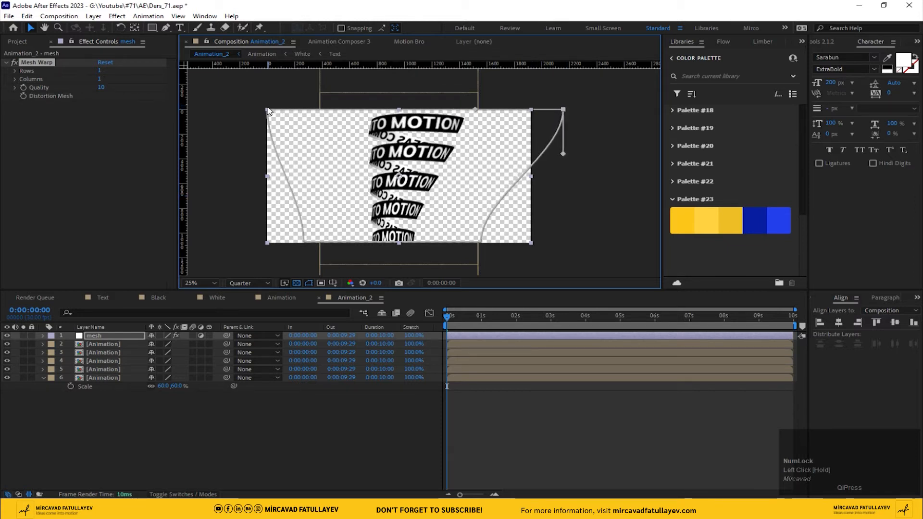
left_click_drag(268, 110, 257, 110)
left_click_drag(241, 109, 223, 110)
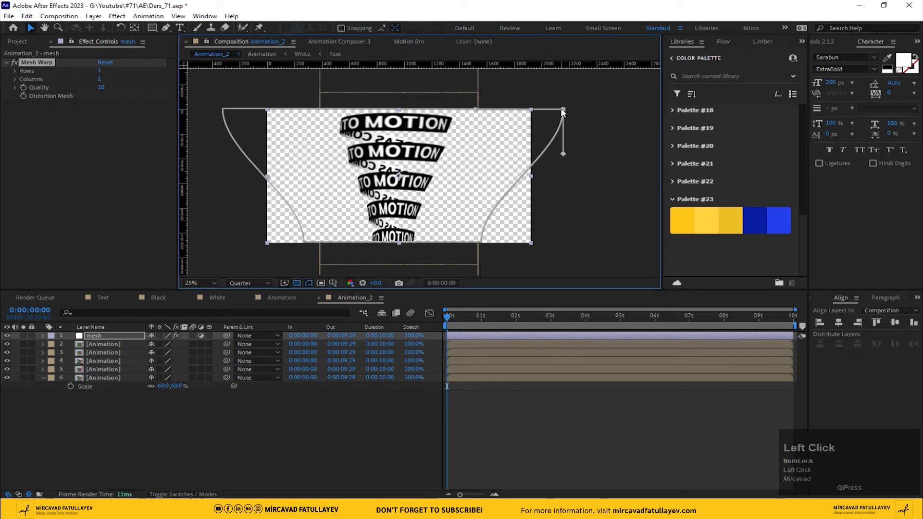
left_click_drag(563, 110, 576, 112)
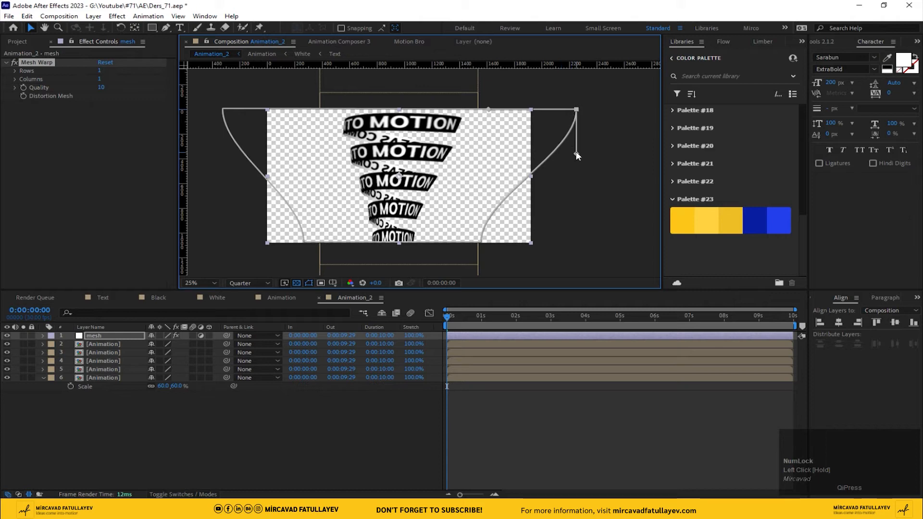
Step: Adjust the corner tangents of the Mesh Warp grid to straighten both side edges into a funnel shape, and preview the animation
left_click_drag(577, 155, 538, 153)
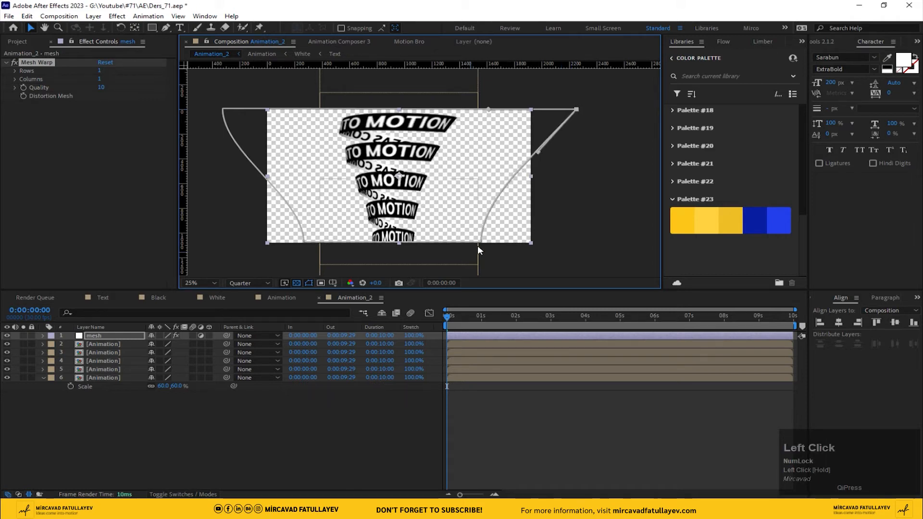
left_click_drag(483, 199, 508, 204)
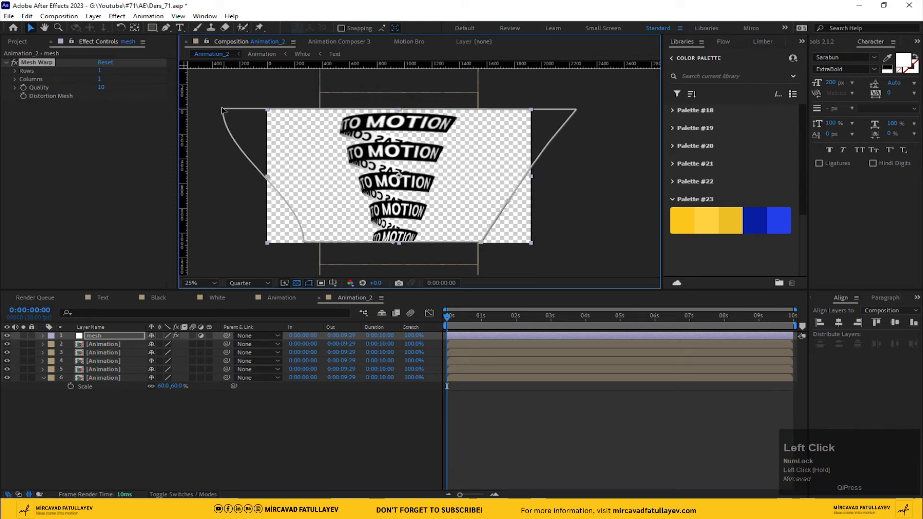
left_click_drag(222, 152, 241, 149)
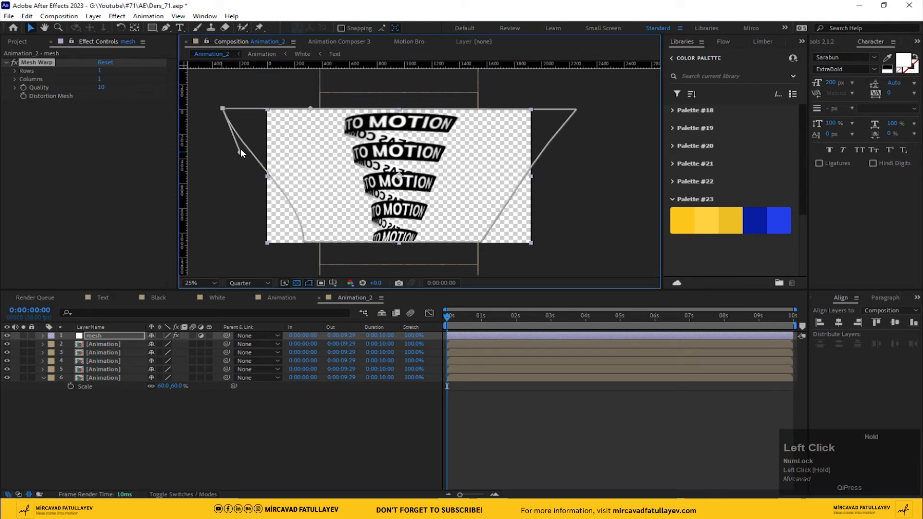
left_click(304, 242)
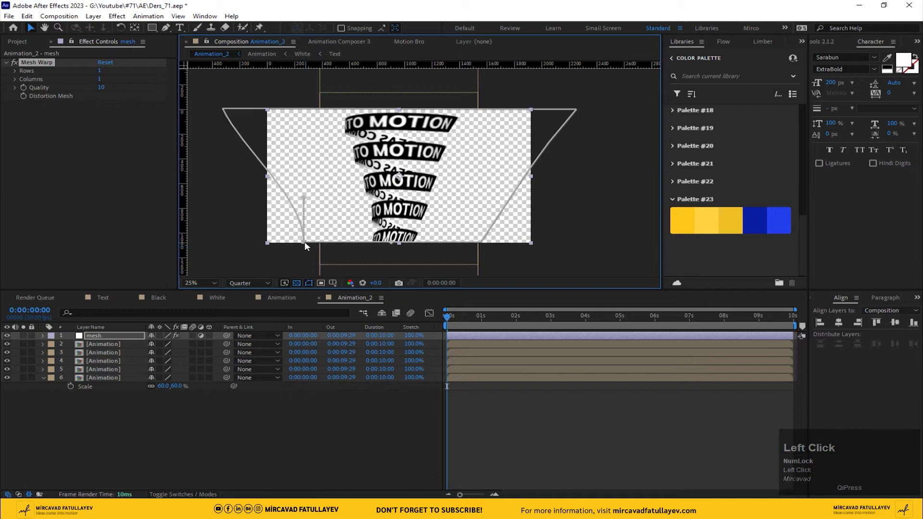
left_click_drag(305, 242, 274, 204)
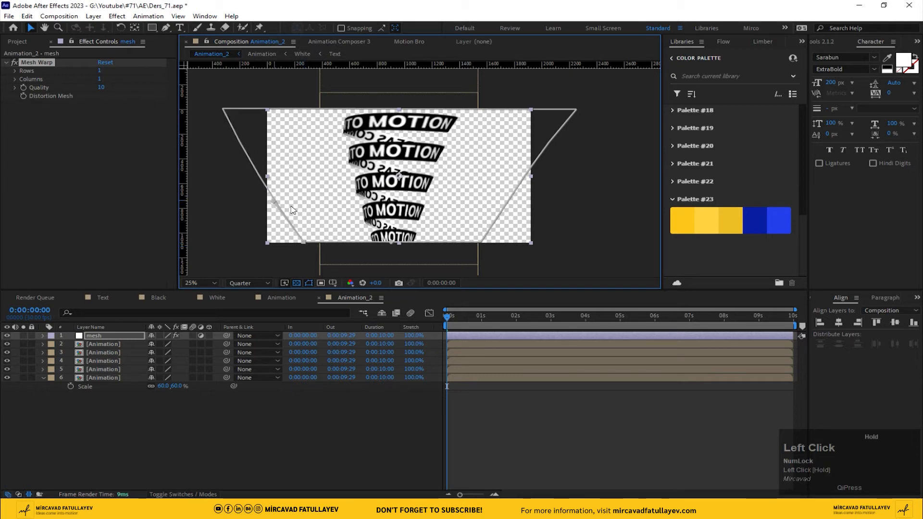
key("space")
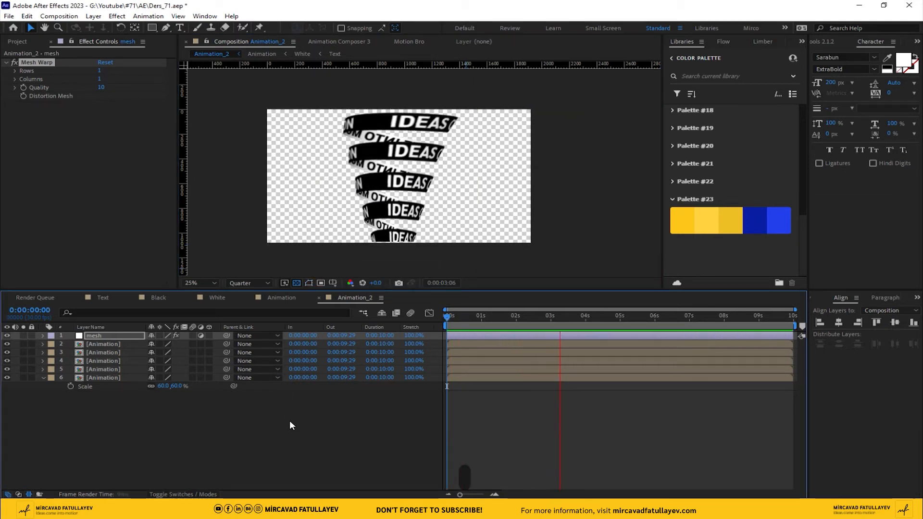
key("space")
Step: Bend the bottom edge of the Mesh Warp grid slightly downward using the tangents of its two bottom corners
left_click(102, 336)
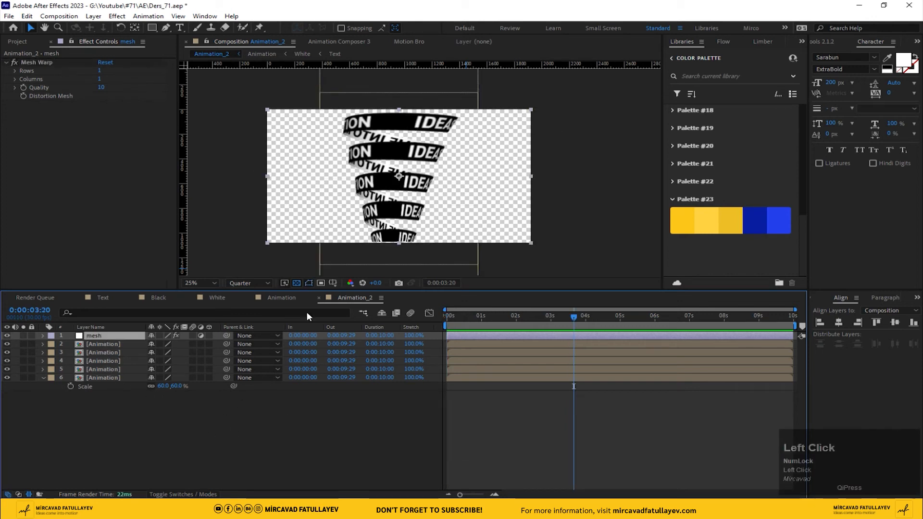
left_click(402, 244)
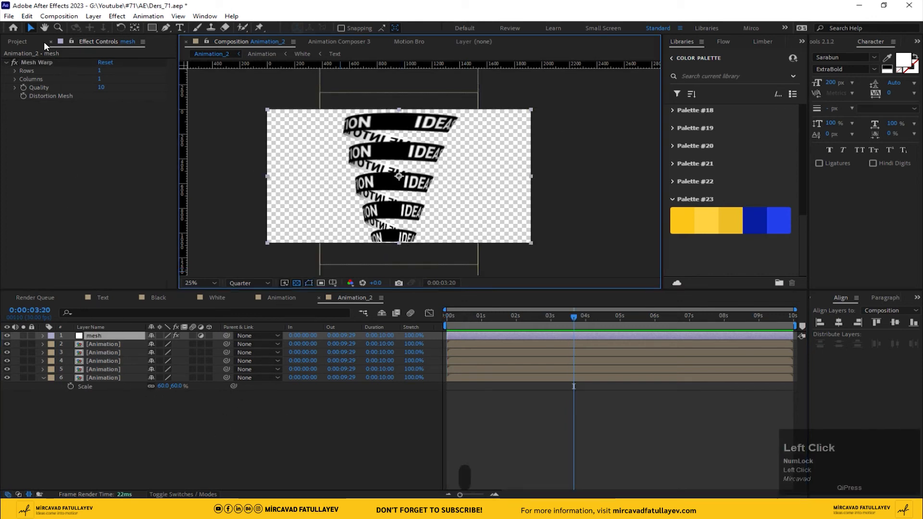
left_click(40, 63)
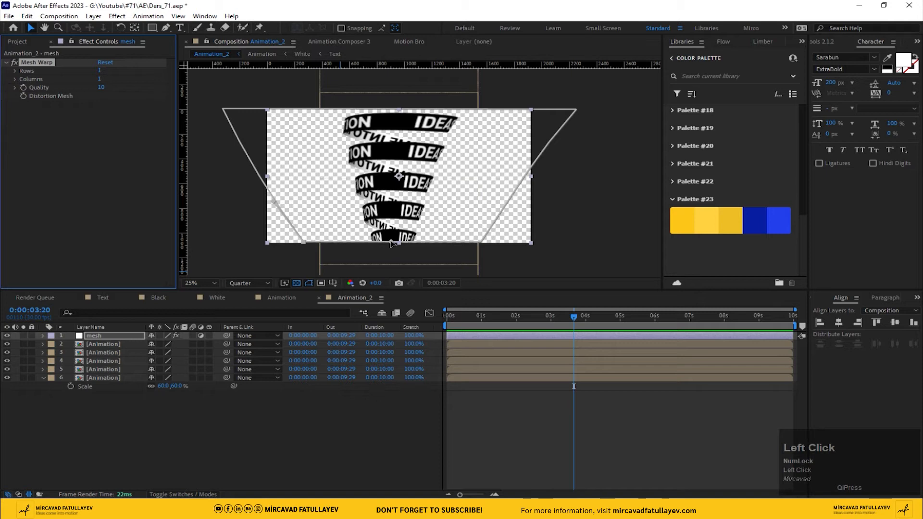
left_click_drag(390, 240, 399, 243)
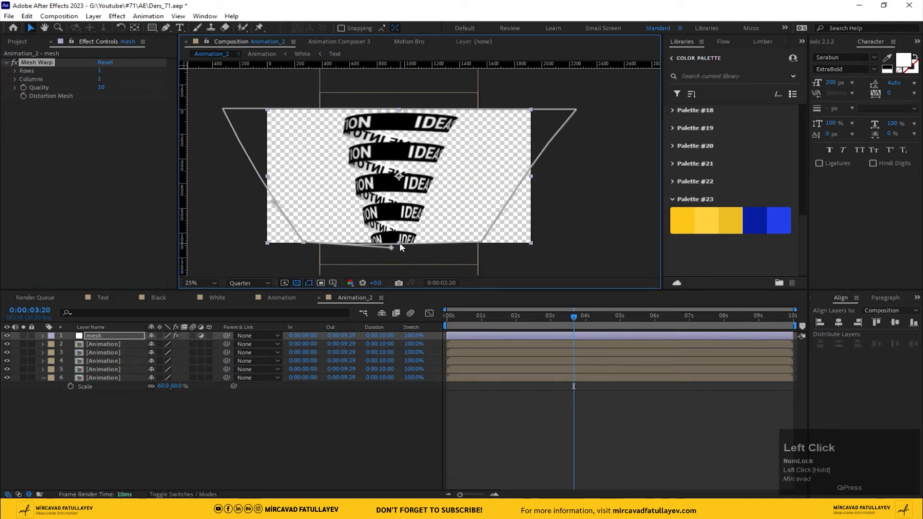
key("ctrl+z")
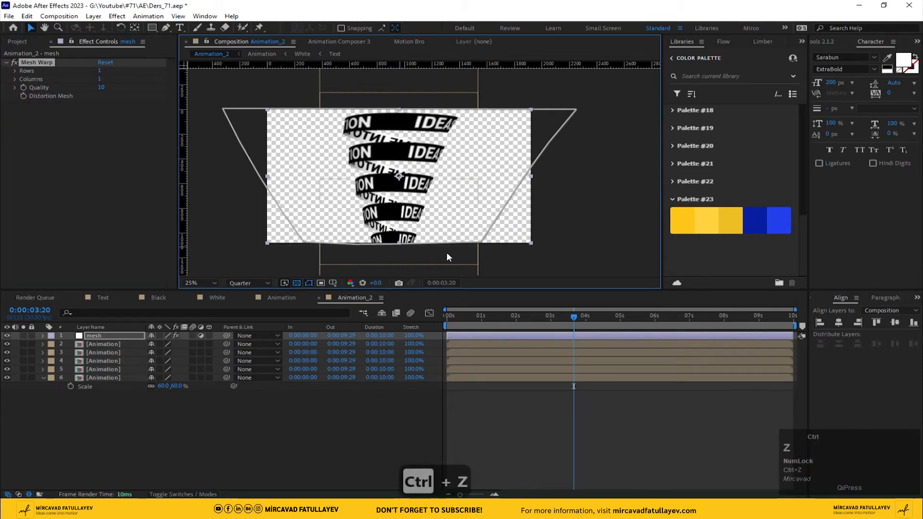
left_click(481, 242)
left_click_drag(391, 240, 391, 245)
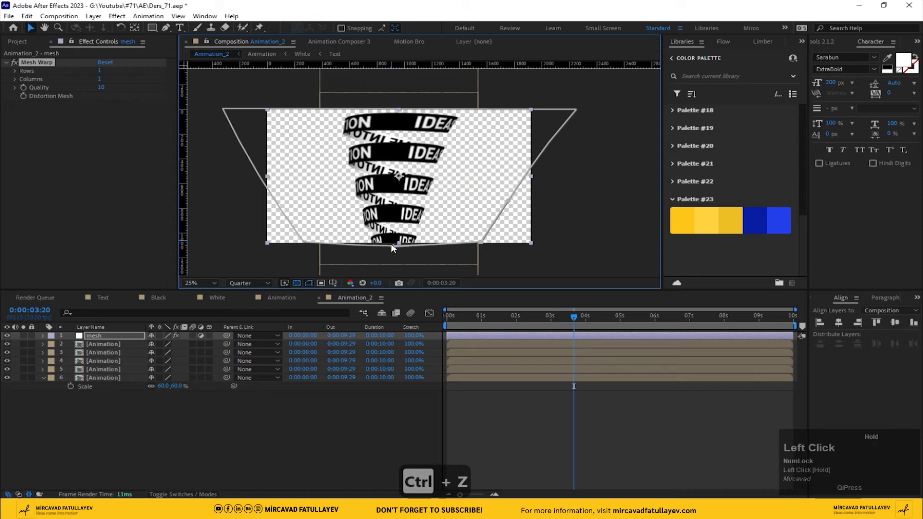
scroll(390, 243, "up", 2)
middle_click(391, 187)
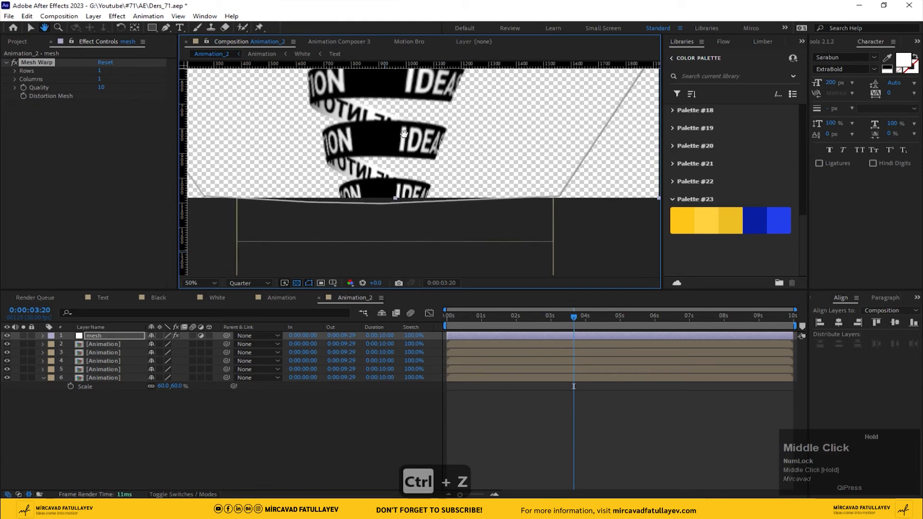
scroll(437, 200, "down", 2)
middle_click(437, 195)
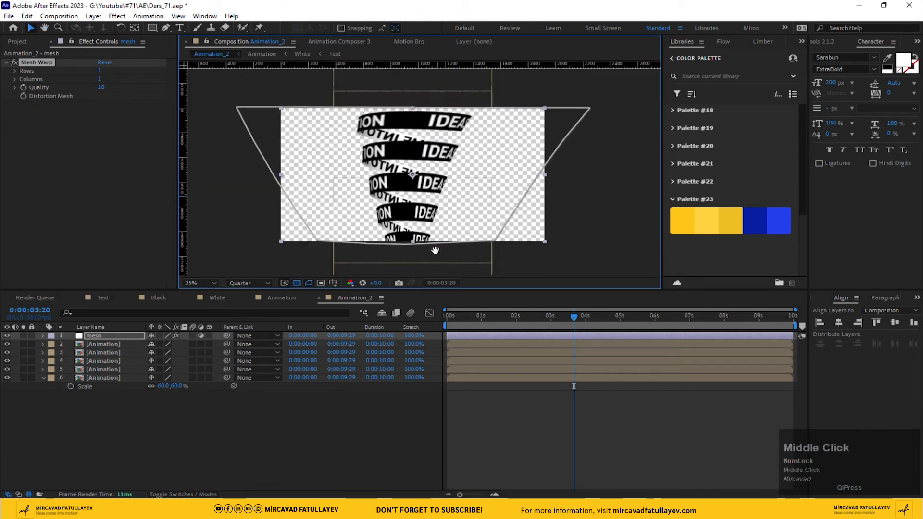
Step: Play the Animation_2 composition to check the funnel-shaped bands in motion
key("space")
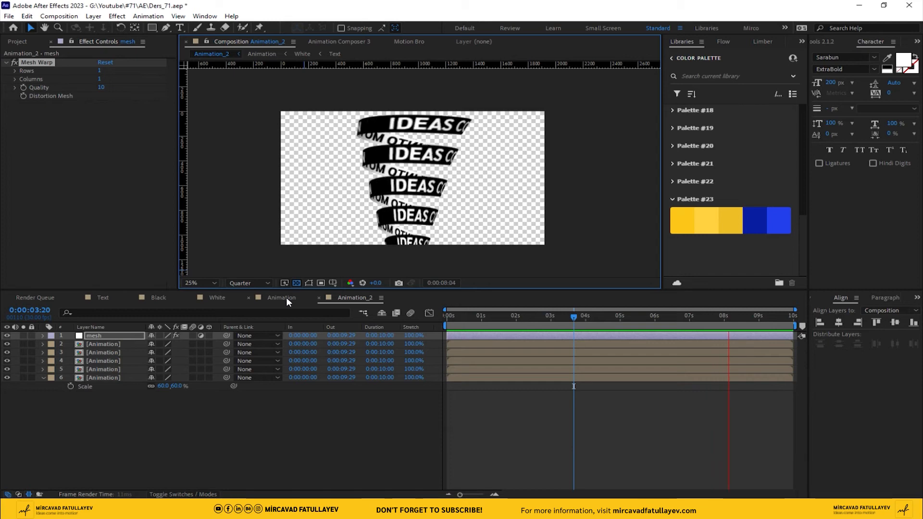
key("space")
left_click(311, 415)
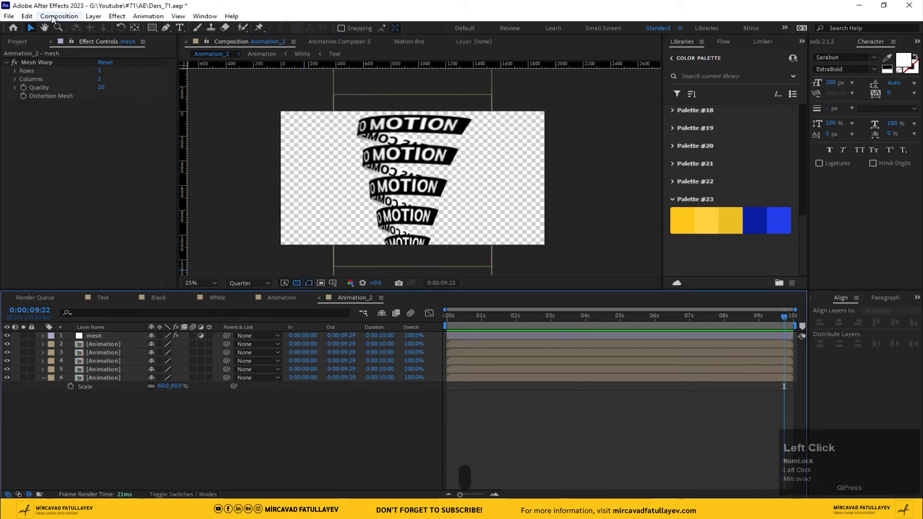
Step: Create a new 1920 x 1080 composition named Ders_71 at 30 fps with a duration of 10 seconds
left_click(57, 16)
left_click(65, 27)
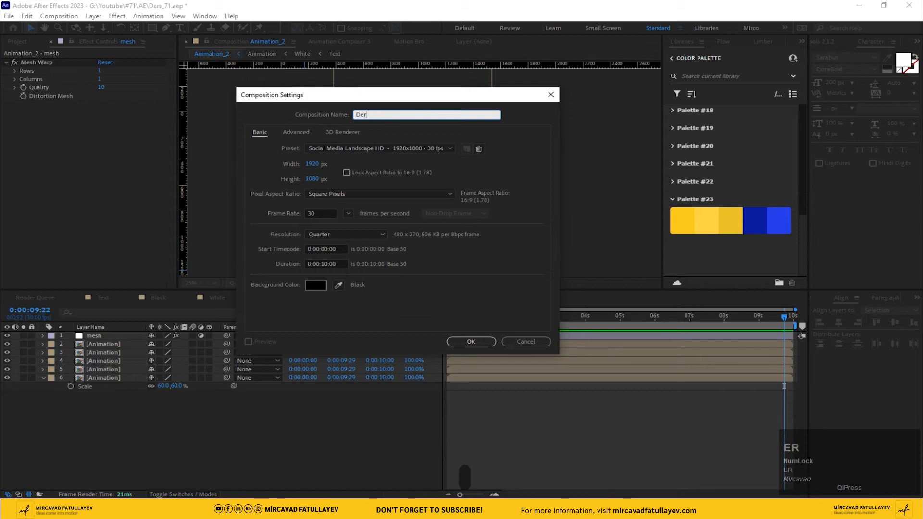
type("Ders_71")
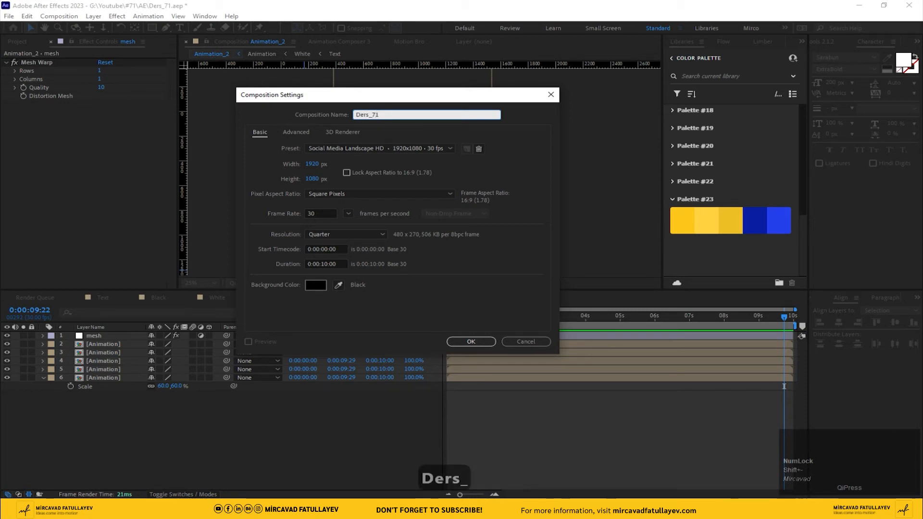
key("Return")
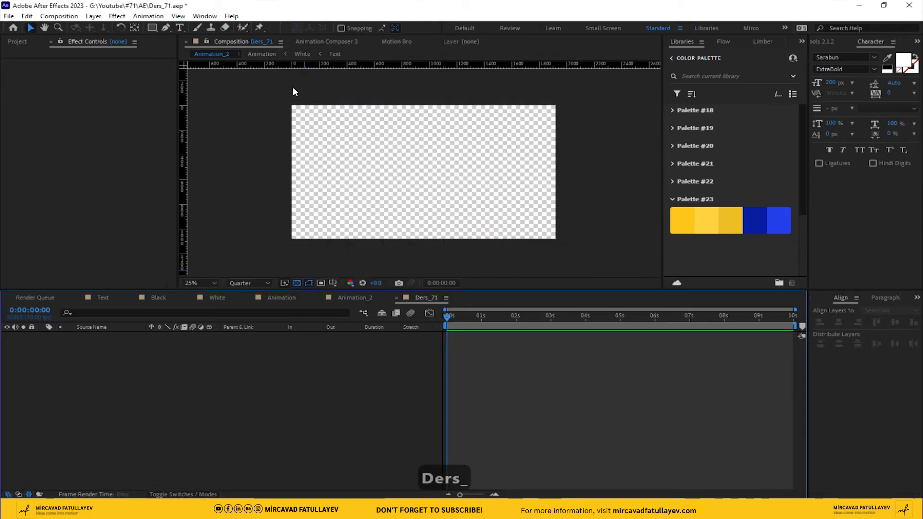
Step: Add a black 1920 x 1080 solid named BG to the Ders_71 composition
right_click(155, 360)
mouse_move(226, 367)
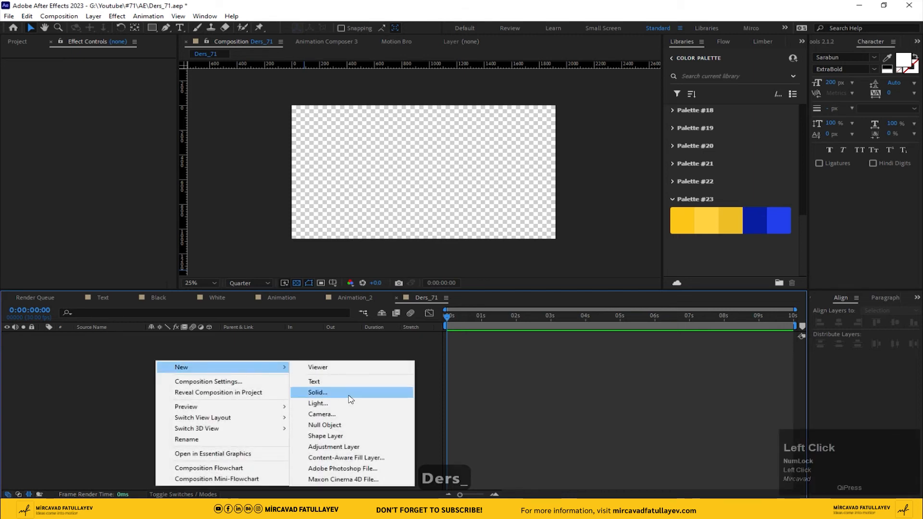
left_click(318, 391)
type("BG")
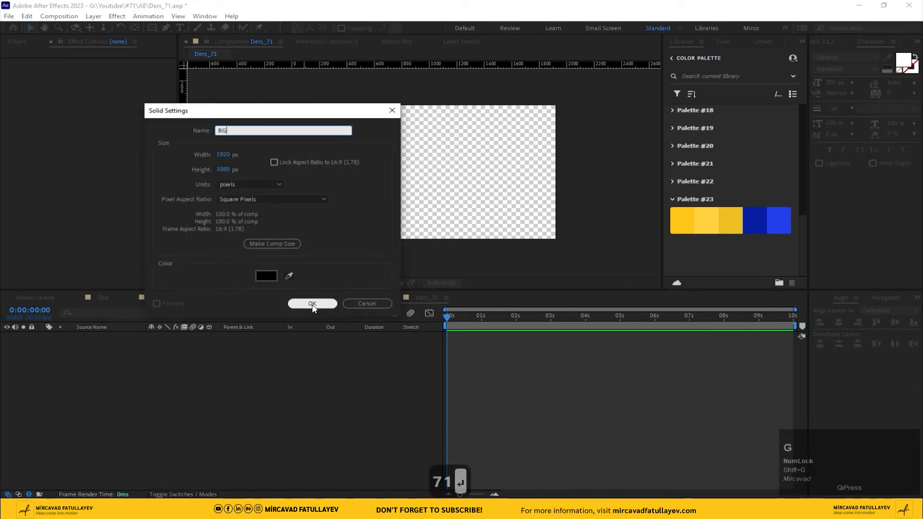
left_click(312, 304)
Step: Apply the Fill effect to the BG solid and sample the dark blue of Palette #23 as its color
key("ctrl+space")
type("fil")
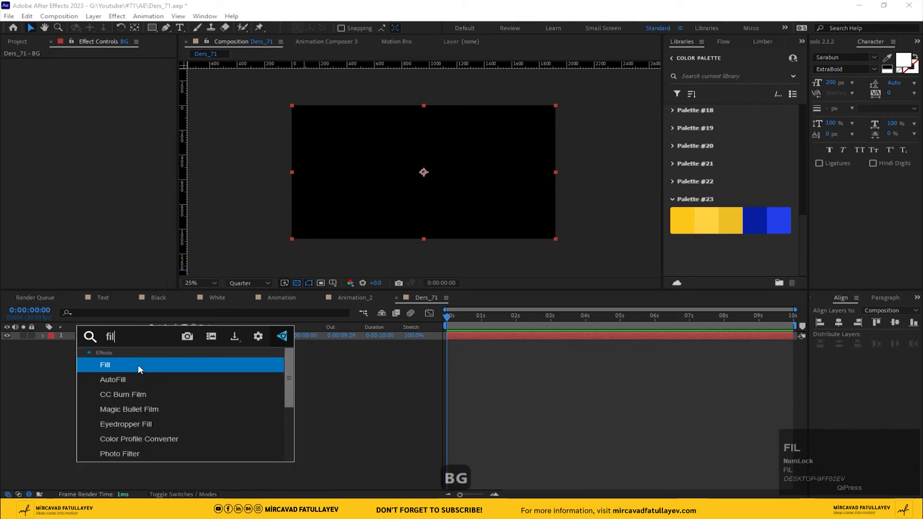
left_click(144, 363)
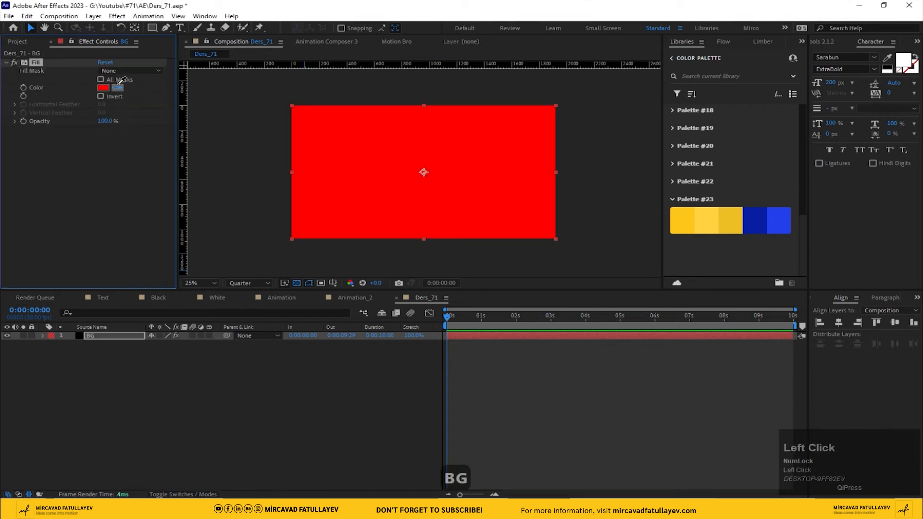
left_click(761, 211)
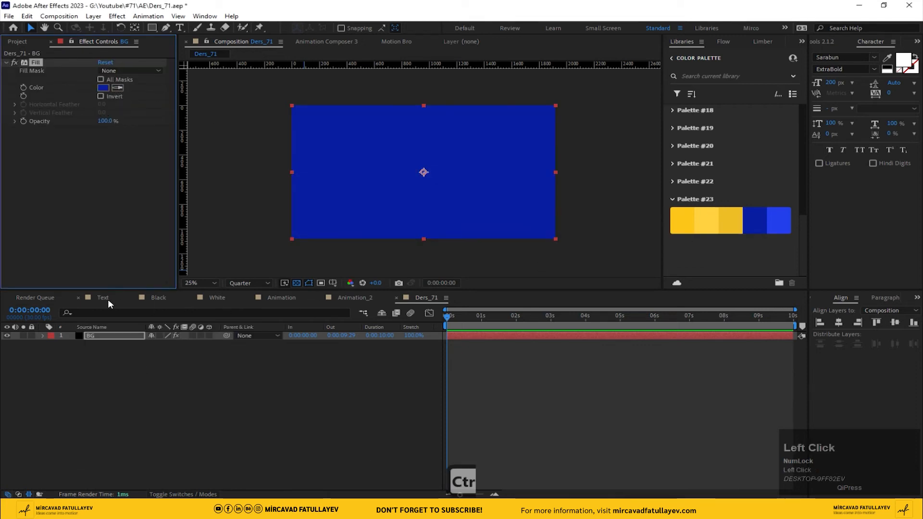
Step: Place Animation_2 above BG in Ders_71 and give it a Drop Shadow with Distance 138 and Softness 202
left_click(18, 41)
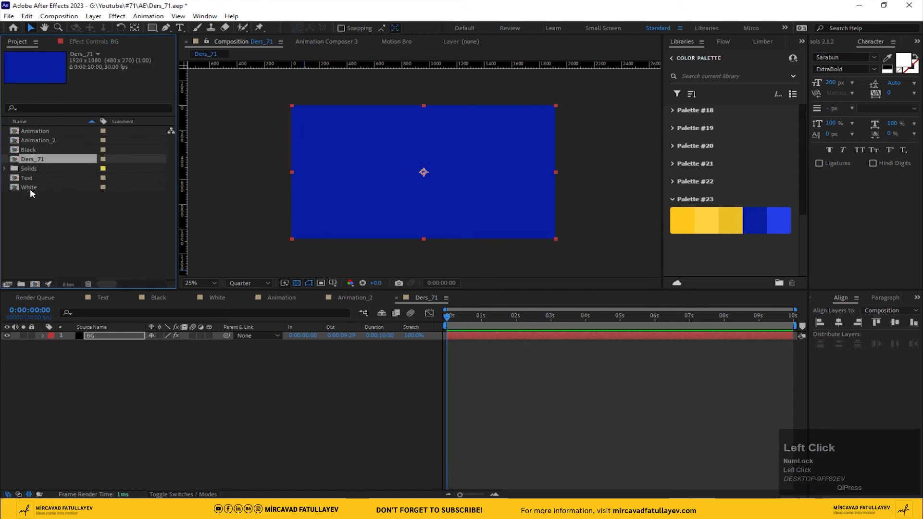
left_click_drag(40, 139, 129, 311)
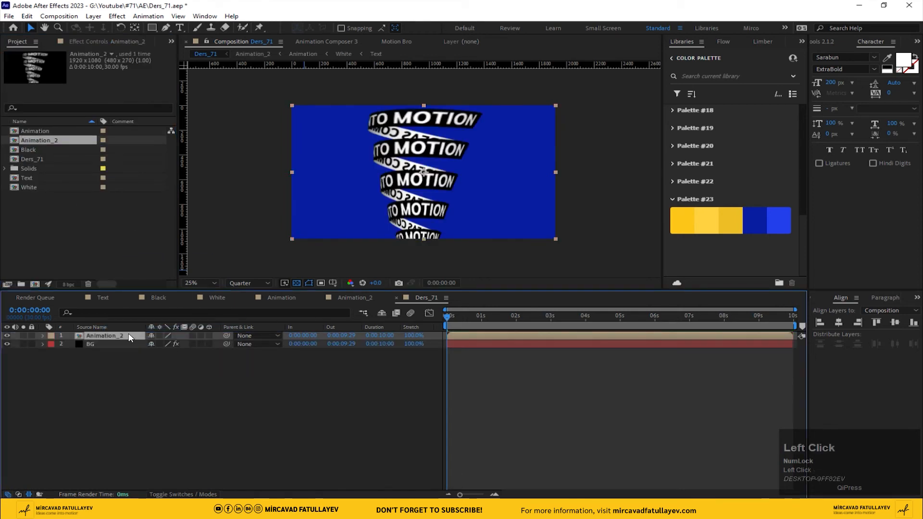
key("ctrl+space")
type("dr")
key("Return")
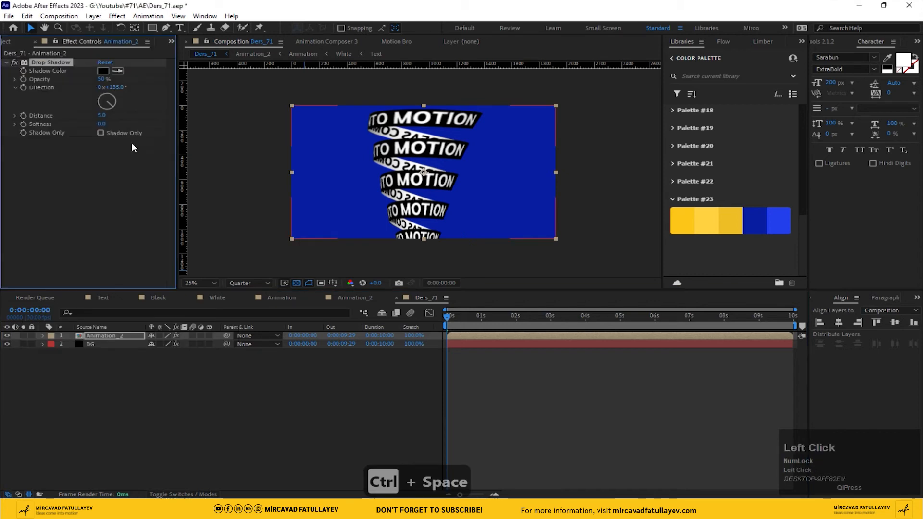
left_click_drag(130, 113, 212, 122)
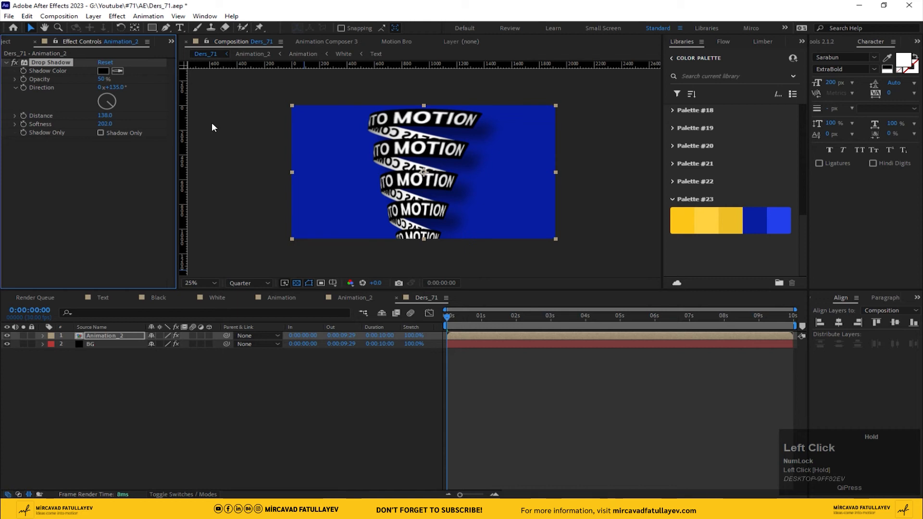
Step: Preview the Ders_71 animation and set the composition view magnification to Fit up to 100%
left_click(295, 390)
key("space")
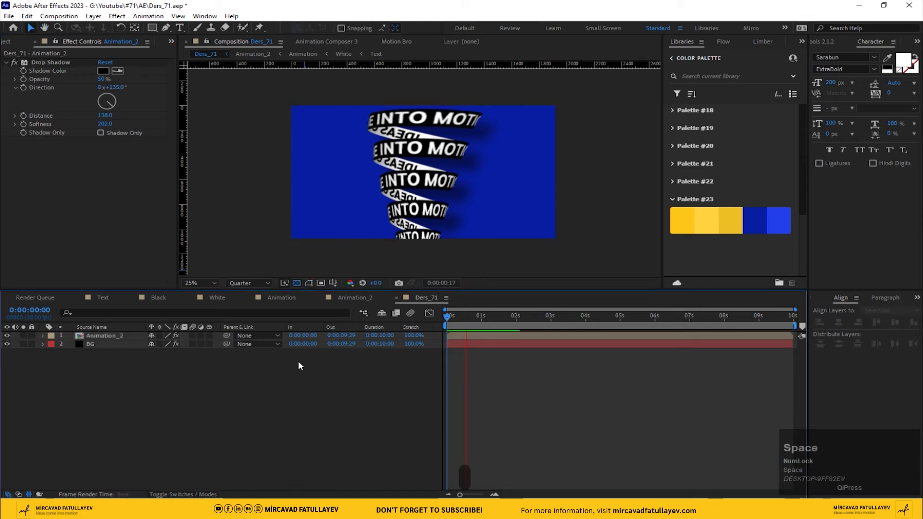
left_click(200, 282)
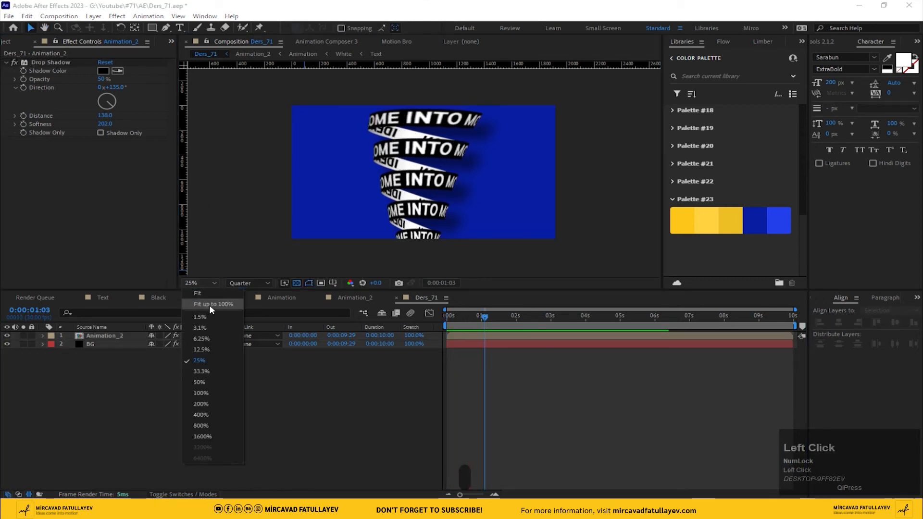
left_click(209, 304)
left_click(158, 298)
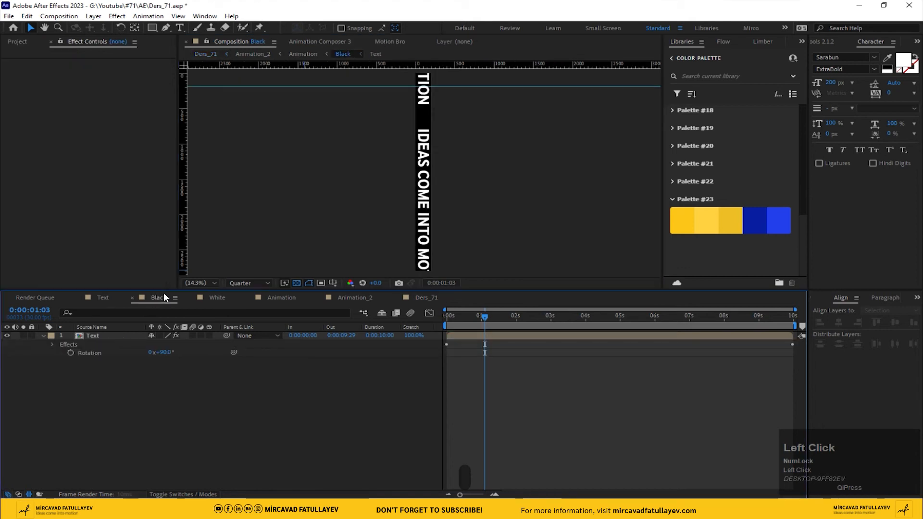
left_click(78, 336)
key("ctrl+space")
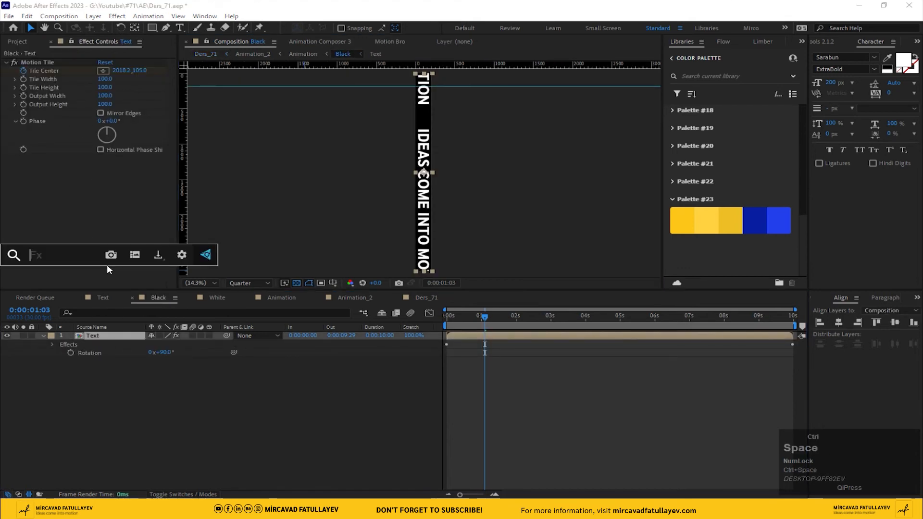
type("tin")
key("Return")
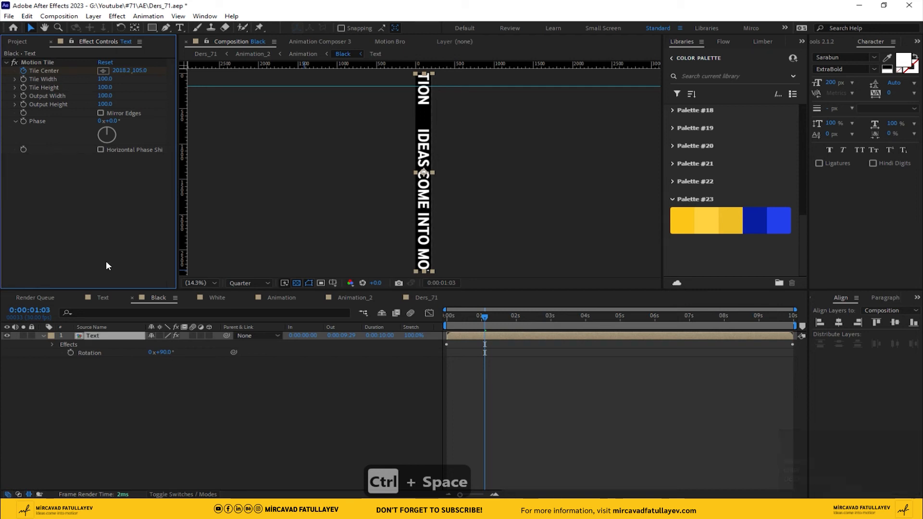
Step: In the White composition, set the Text layer's Tint to map black to the first yellow of Palette #23 and white to FFFFFF
left_click(217, 298)
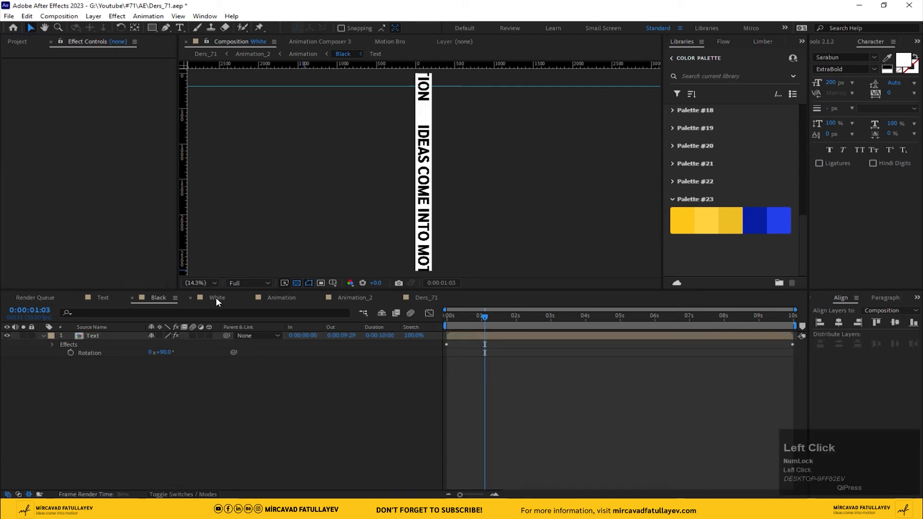
left_click(107, 336)
key("Delete")
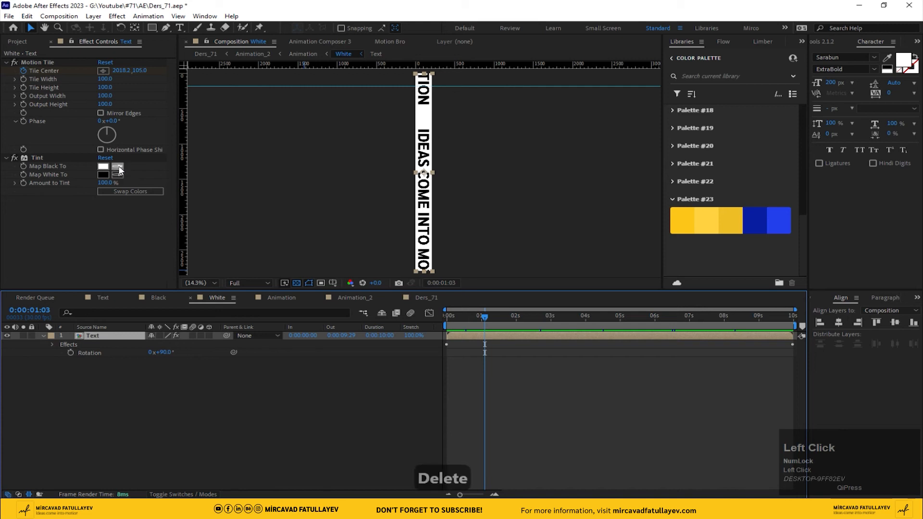
left_click(117, 167)
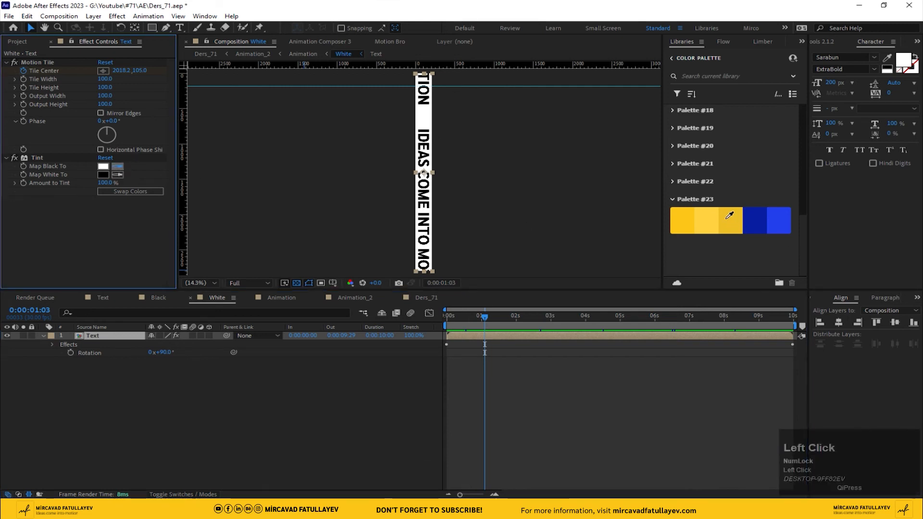
left_click(689, 217)
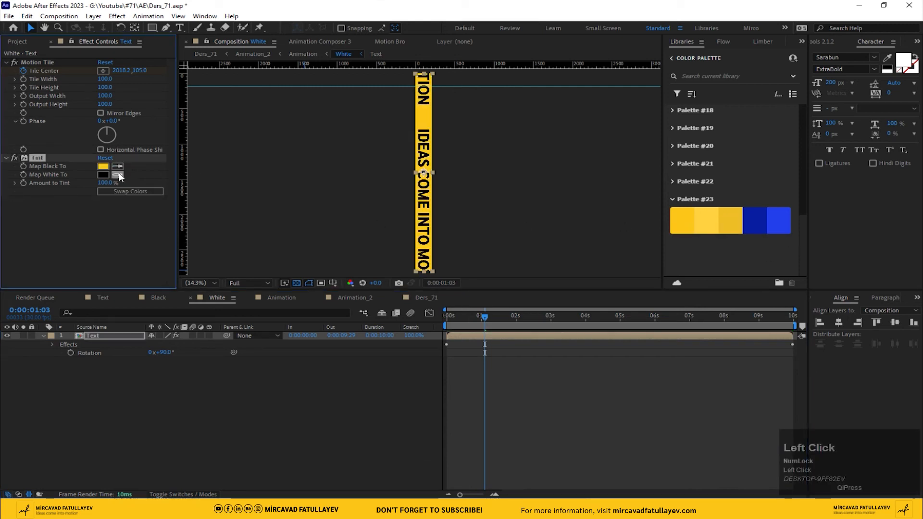
left_click(104, 175)
left_click_drag(113, 212, 91, 195)
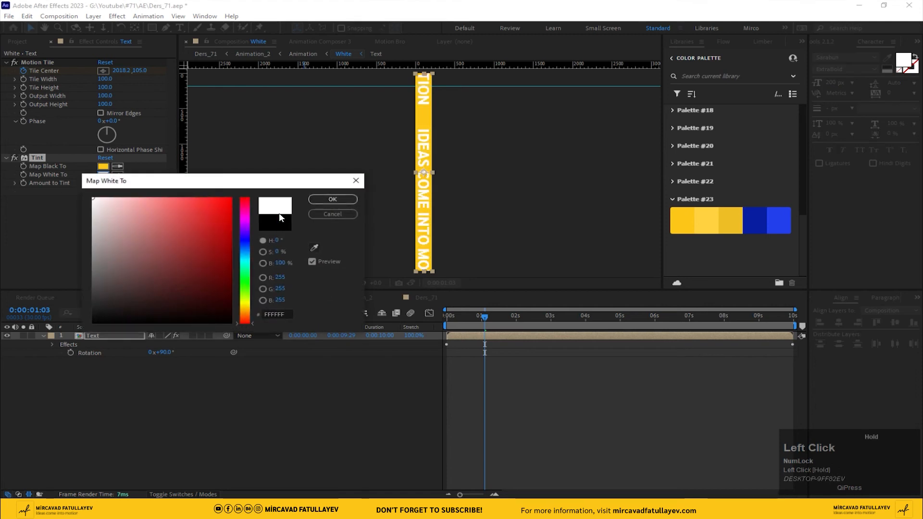
left_click(325, 204)
Step: Play back Ders_71 to check the recolored yellow bands, keeping the view fitted up to 100%
left_click(426, 299)
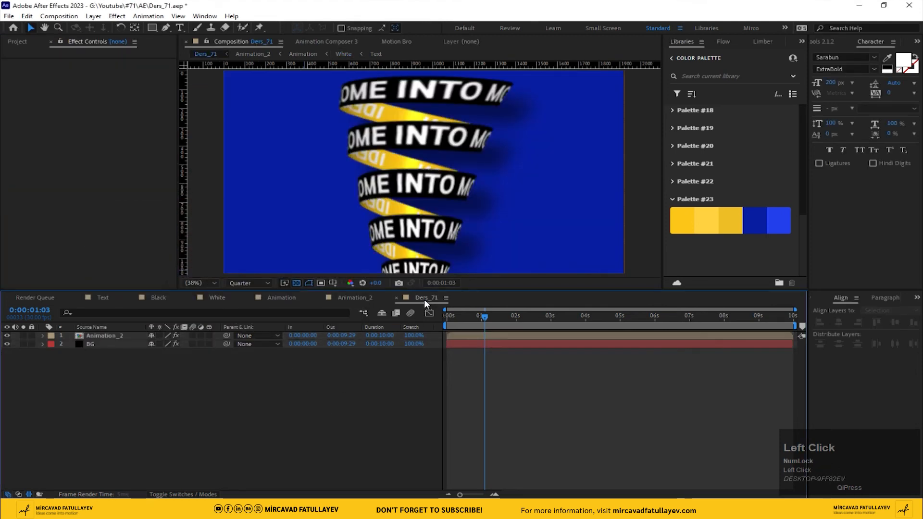
key("space")
left_click(194, 283)
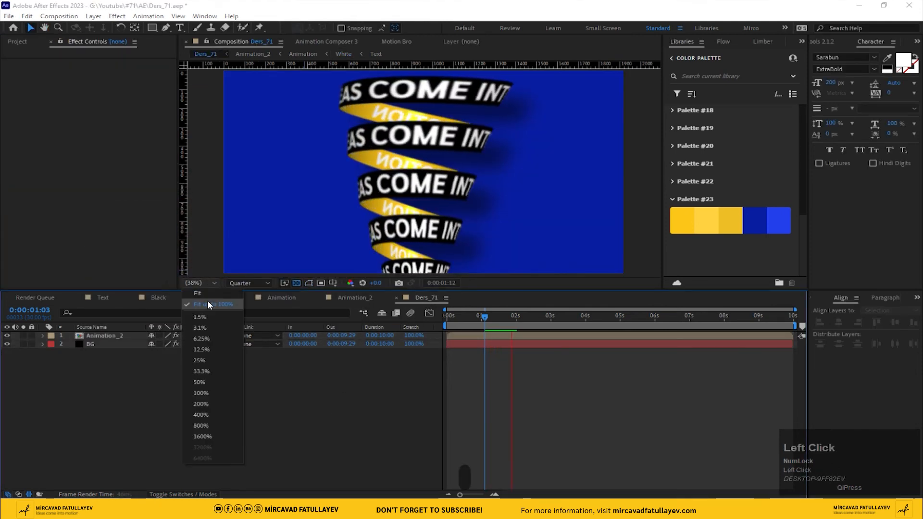
left_click(209, 300)
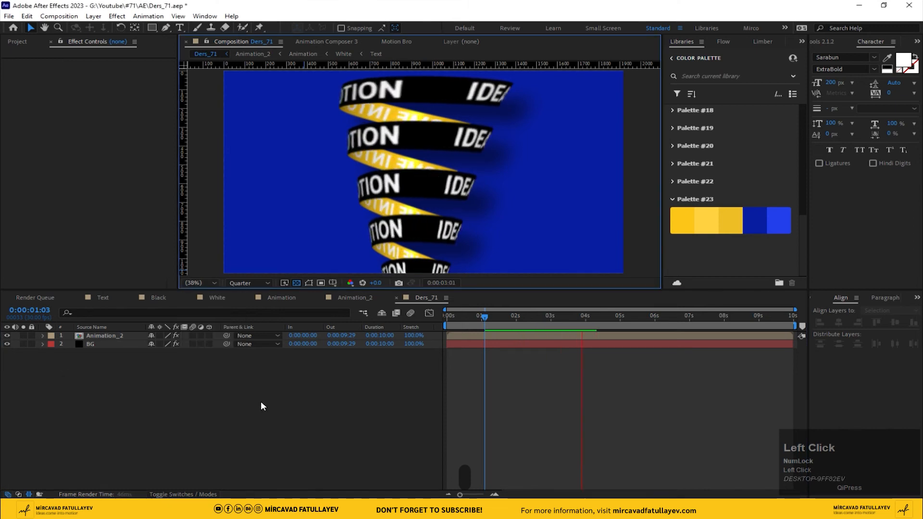
key("space")
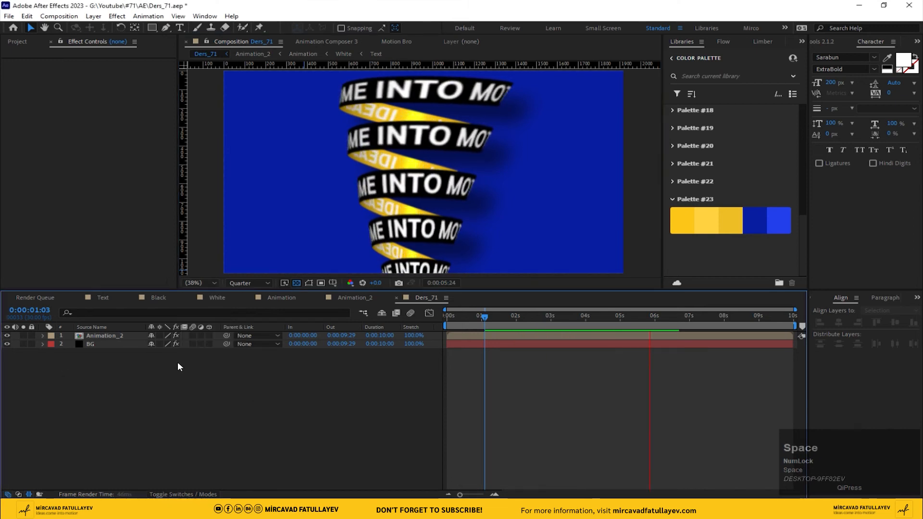
Step: Add a black 2800 x 210 solid named Grid to the Text composition
left_click(103, 297)
right_click(165, 378)
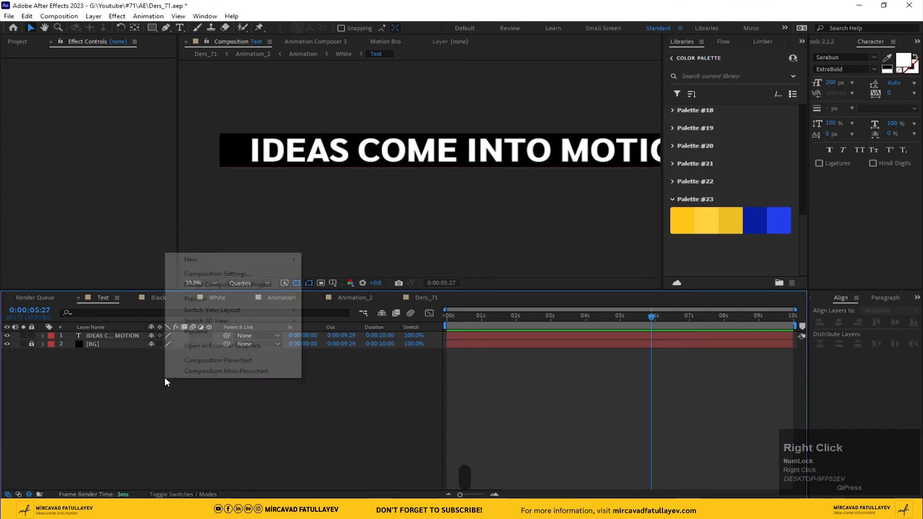
mouse_move(217, 259)
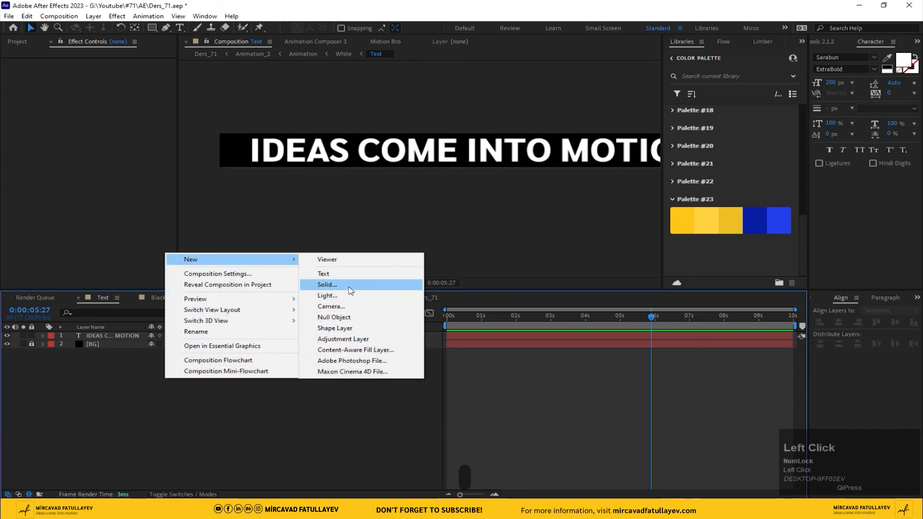
left_click(332, 285)
type("FG")
key("BackSpace")
key("BackSpace")
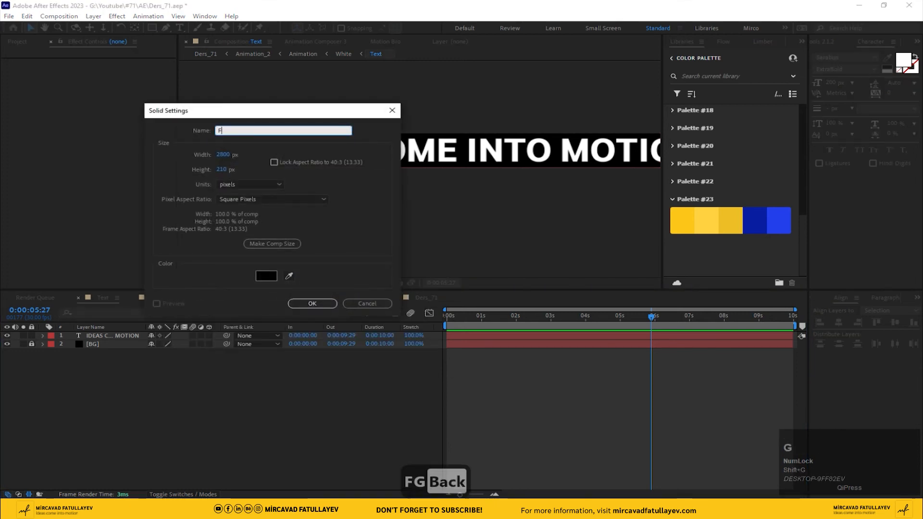
type("Grid")
key("Return")
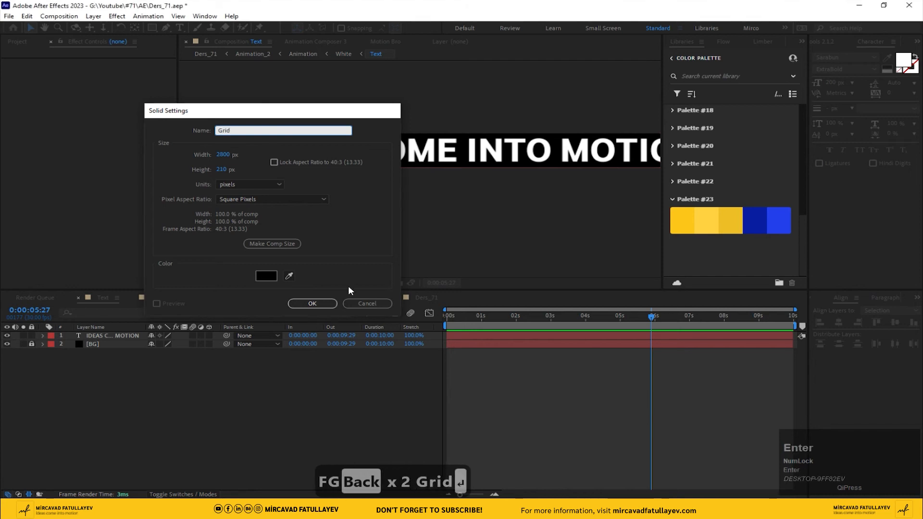
Step: Apply the Grid effect to the Grid solid and set its Anchor to 1400, 192
key("ctrl+space")
type("grid")
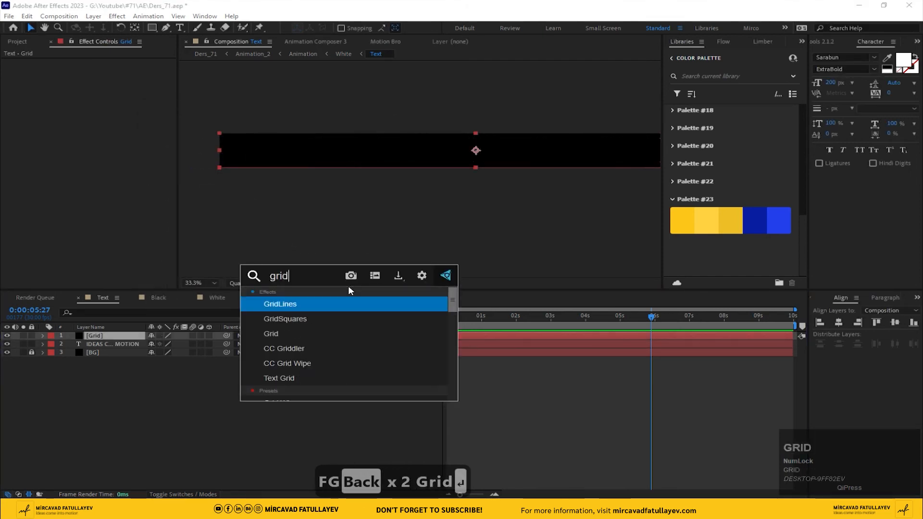
key("Down")
key("Down")
key("Return")
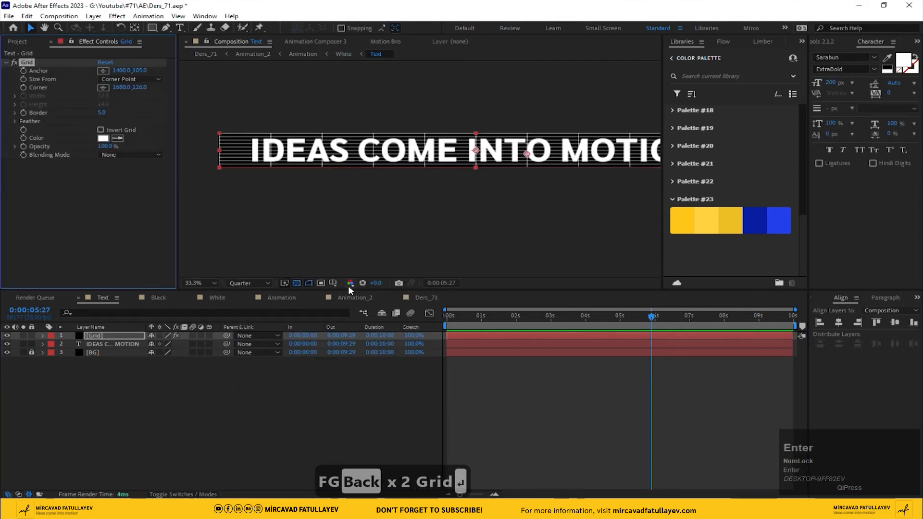
left_click_drag(141, 71, 175, 77)
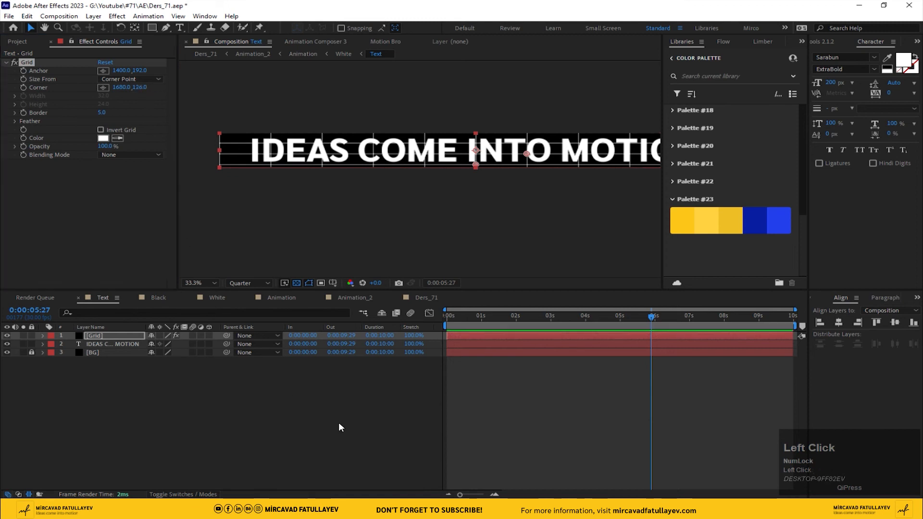
Step: Preview the grid lines on the bands in Ders_71
left_click(421, 298)
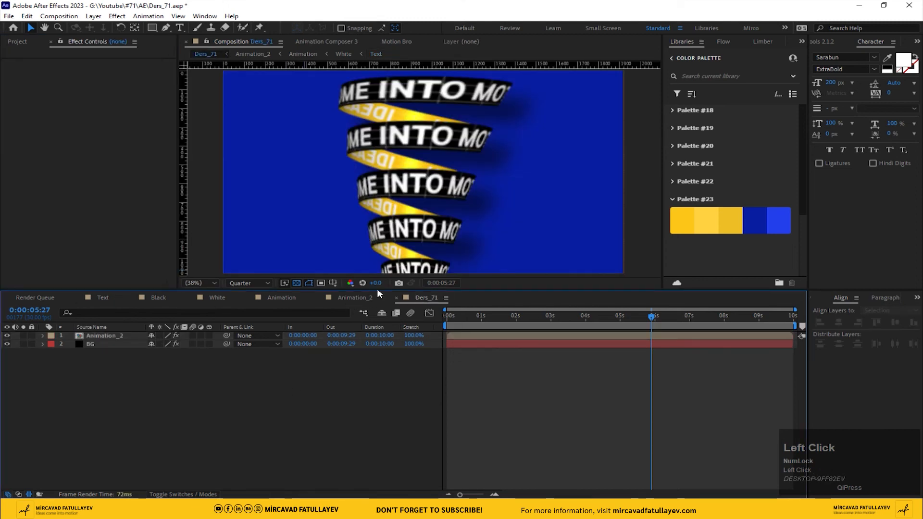
key("space")
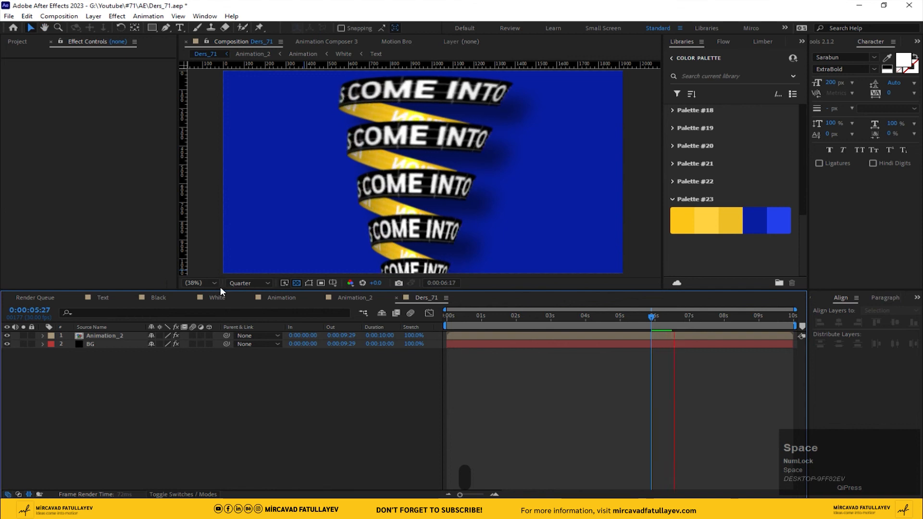
key("space")
Step: Return Ders_71 to the first frame, set the preview resolution to Full and play the animation
left_click(463, 316)
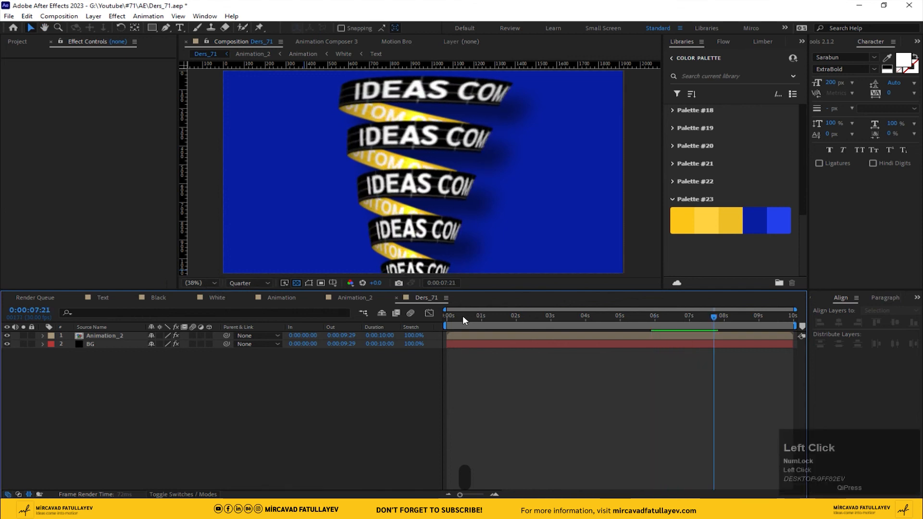
left_click_drag(462, 316, 399, 329)
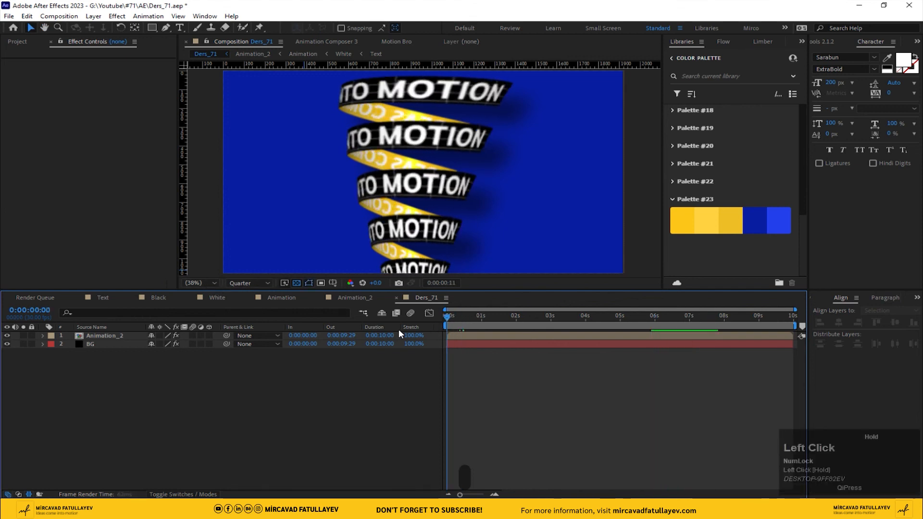
left_click(249, 284)
left_click(251, 306)
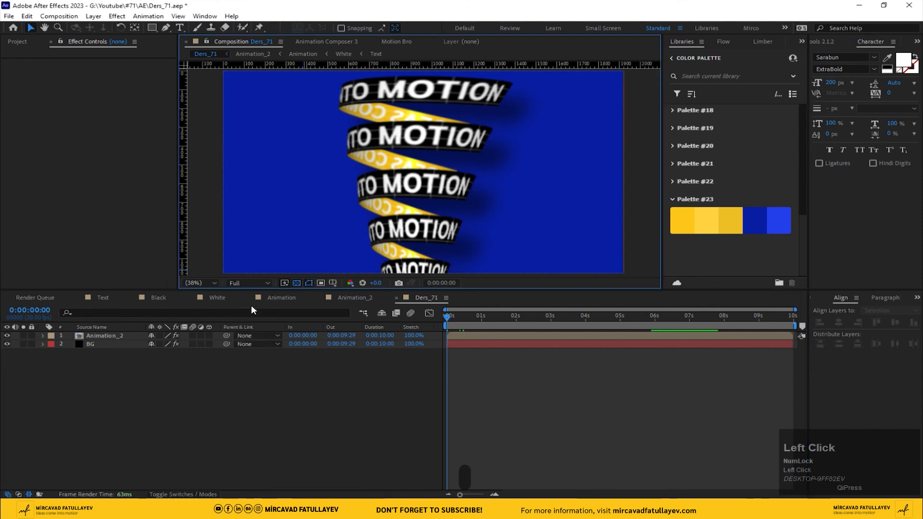
left_click(247, 416)
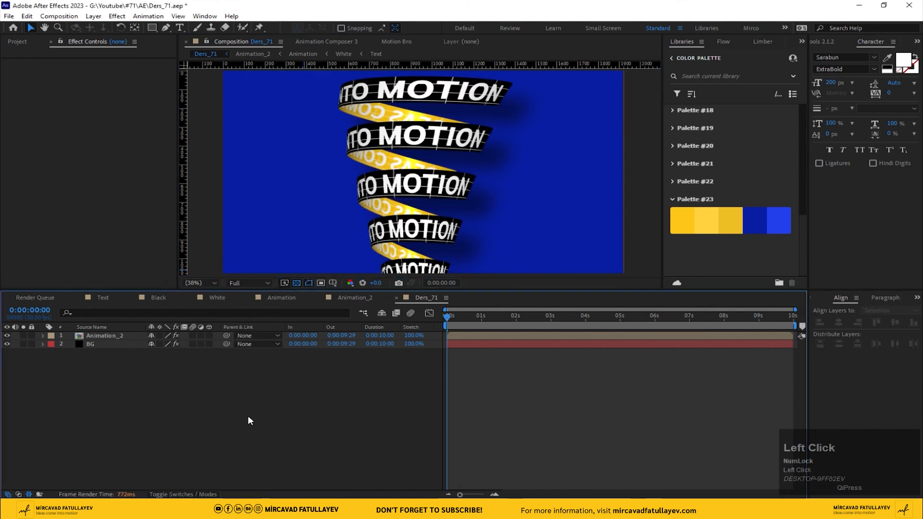
key("space")
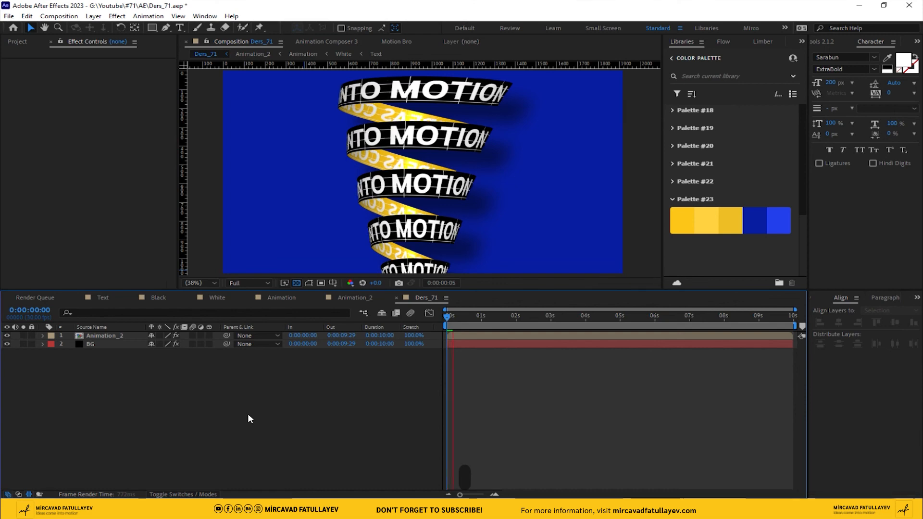